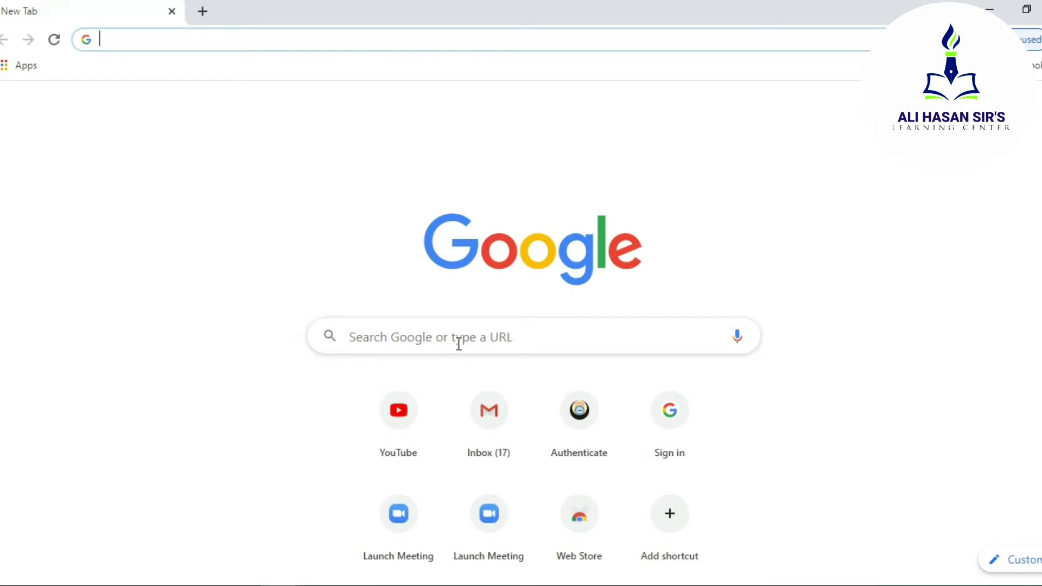
Load vlab.co.in/participating-institutes from the 'vl' address-bar suggestion and browse the institutes list
type("vl")
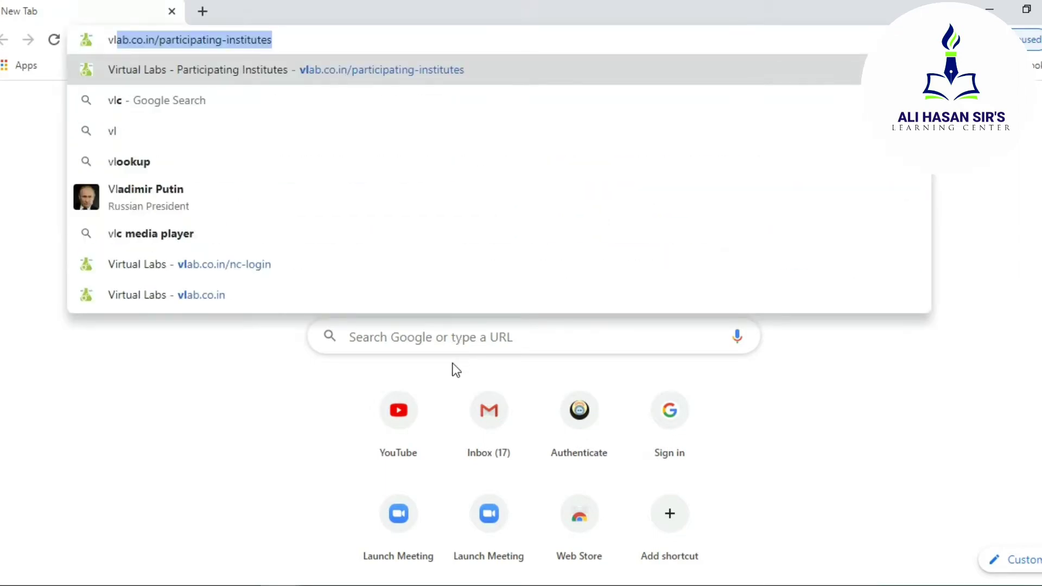
left_click(287, 43)
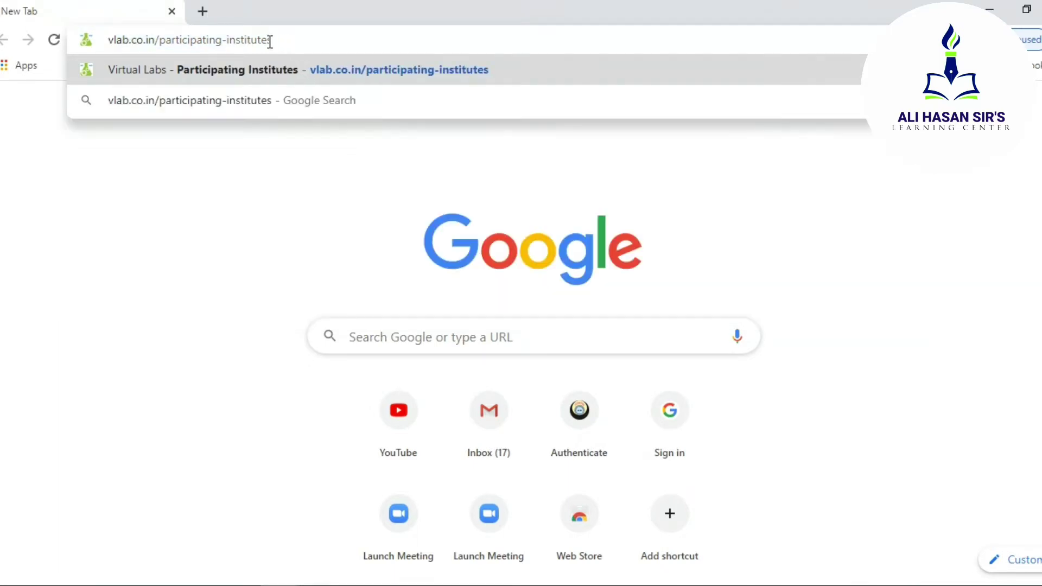
key("Return")
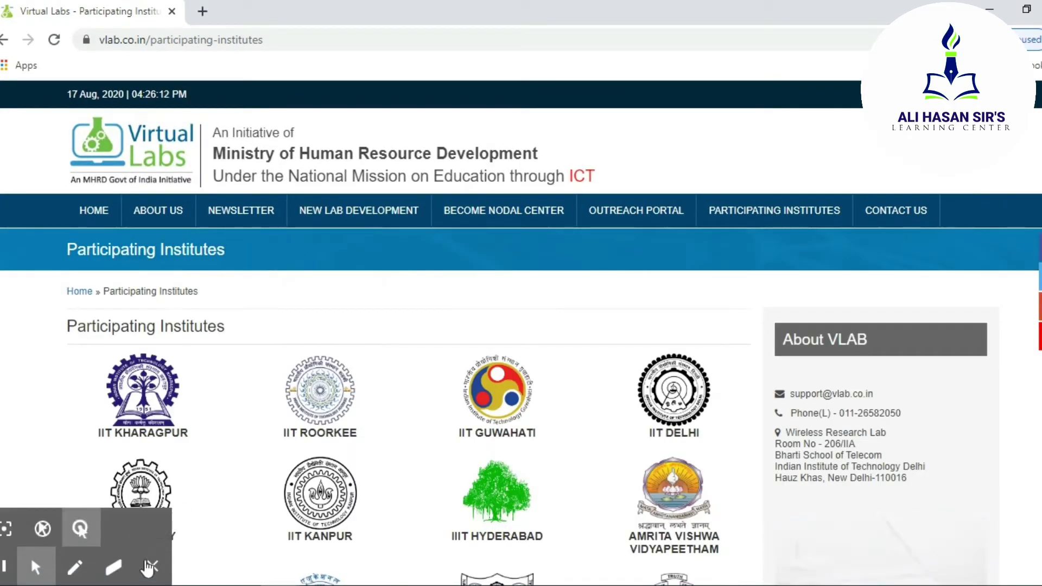
left_click(147, 567)
scroll(272, 389, "down", 3)
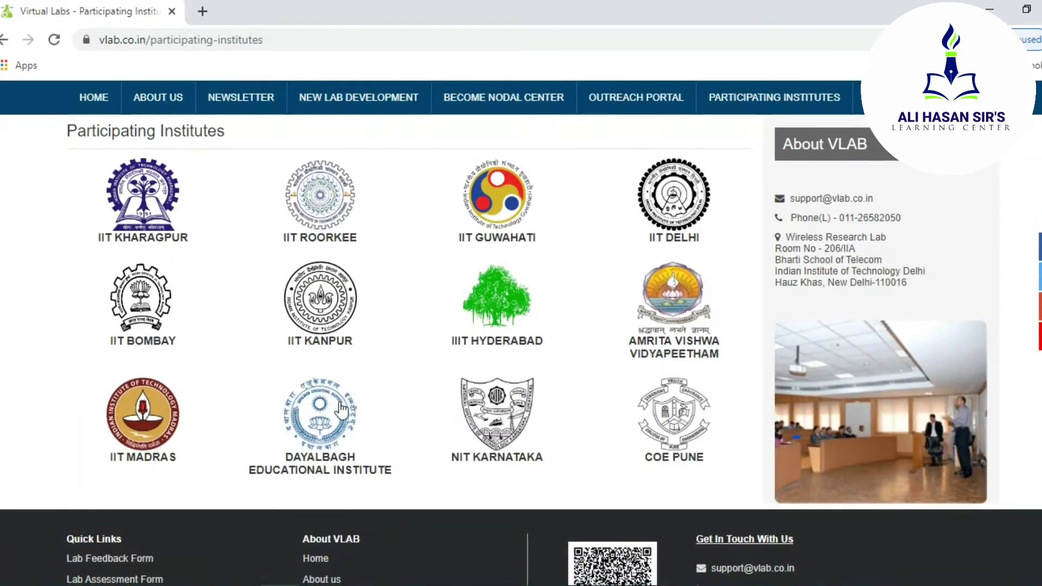
scroll(425, 379, "up", 3)
scroll(425, 380, "down", 1)
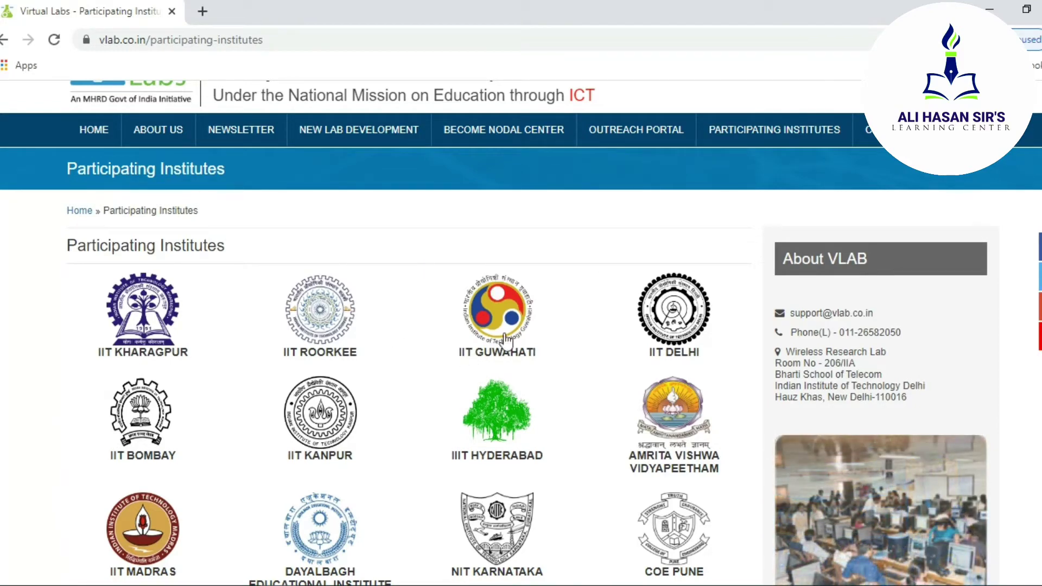
Go to the Virtual Labs home page and pick Electronics & Communications under Broad Areas
left_click(98, 132)
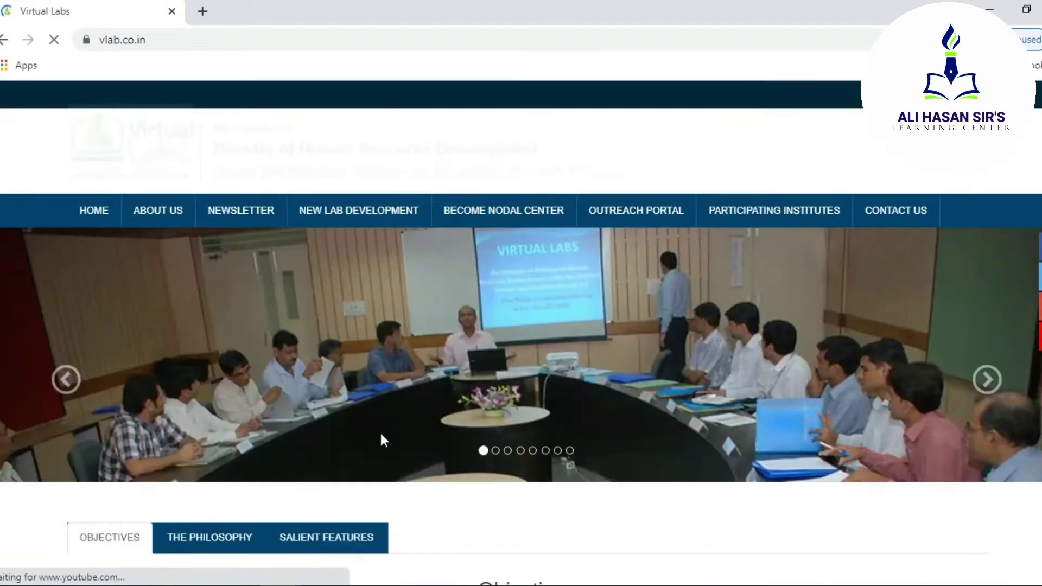
scroll(388, 373, "down", 9)
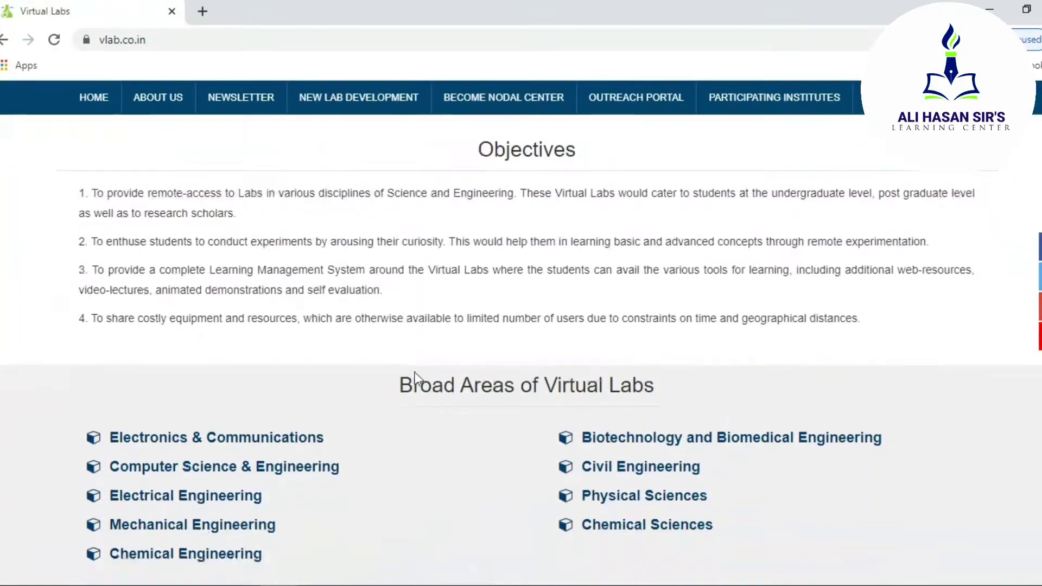
scroll(517, 398, "up", 2)
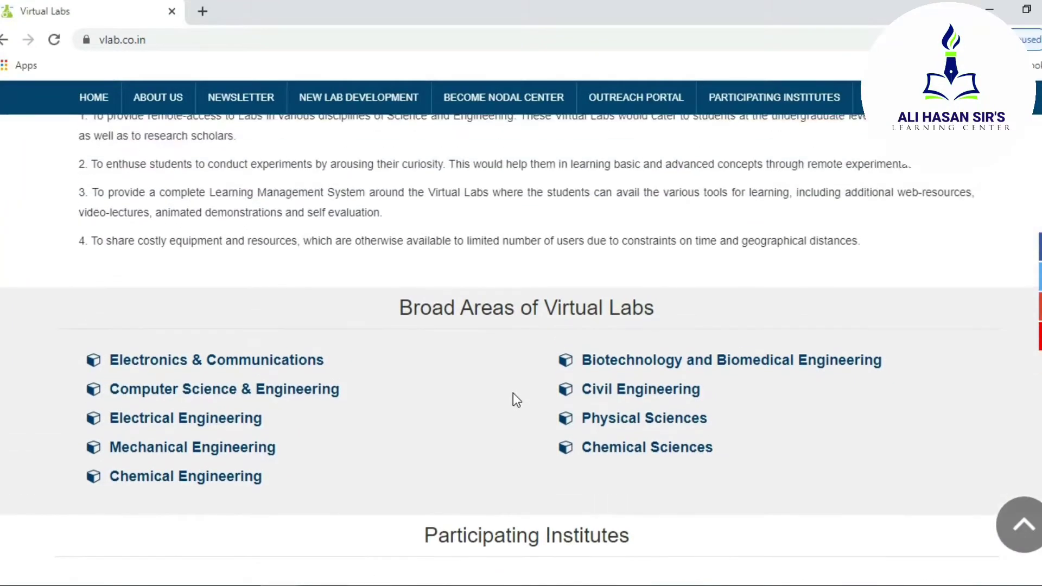
left_click(209, 362)
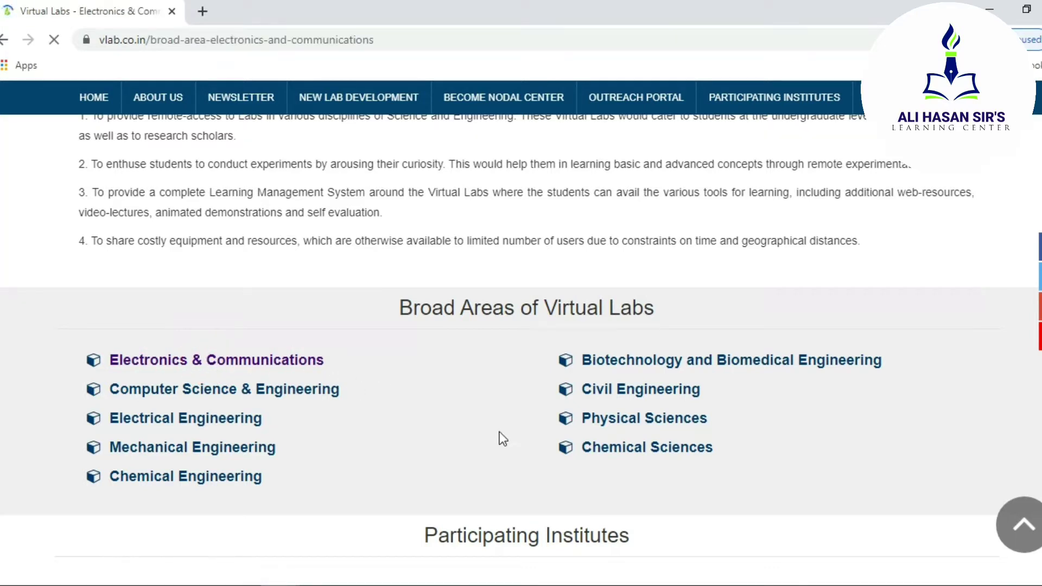
Scroll the Electronics & Communications labs list to find Digital Electronics Lab (New)
scroll(344, 383, "down", 1)
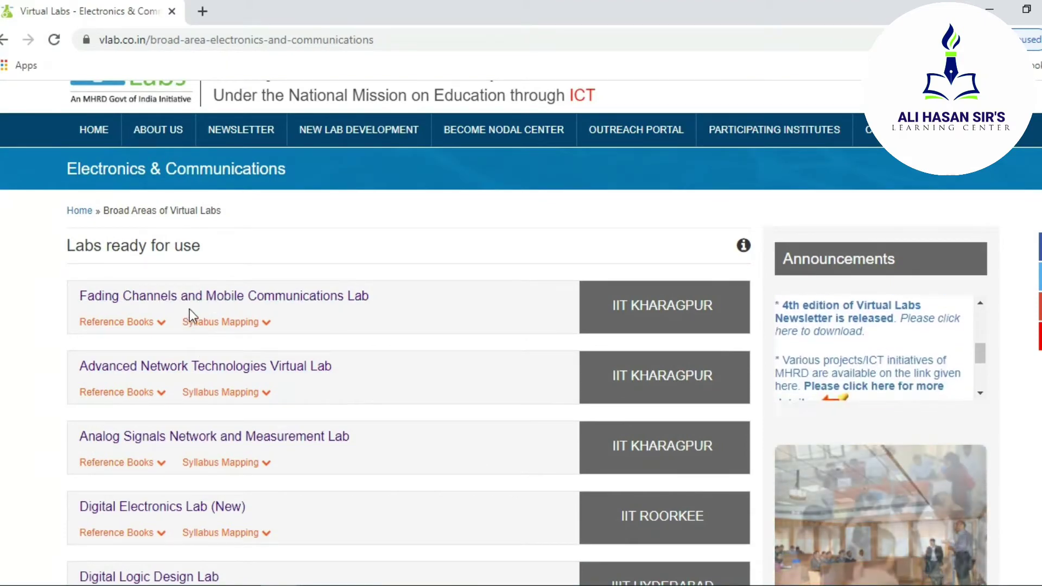
scroll(630, 333, "down", 3)
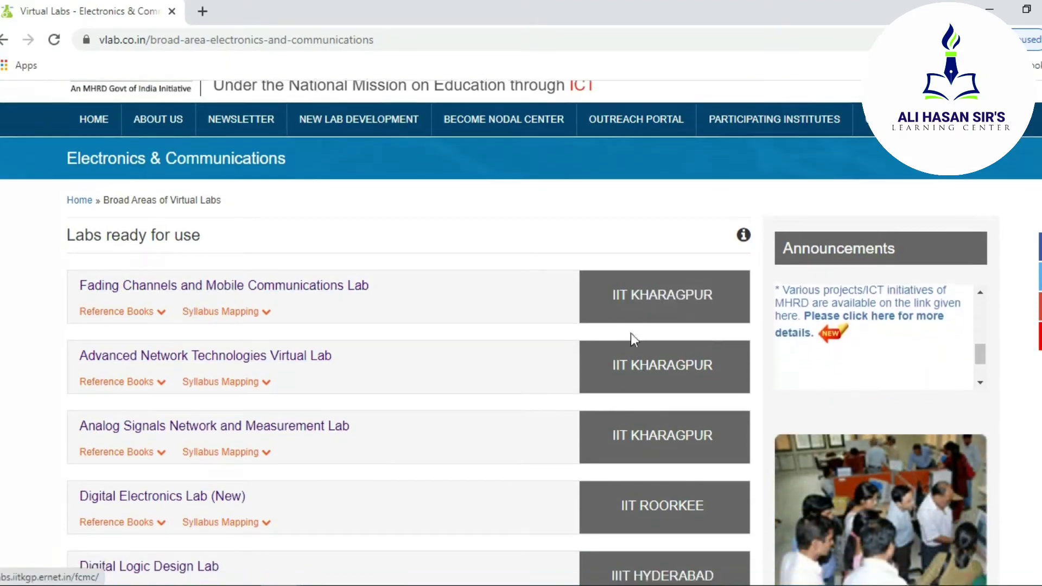
scroll(633, 416, "up", 3)
scroll(633, 320, "down", 3)
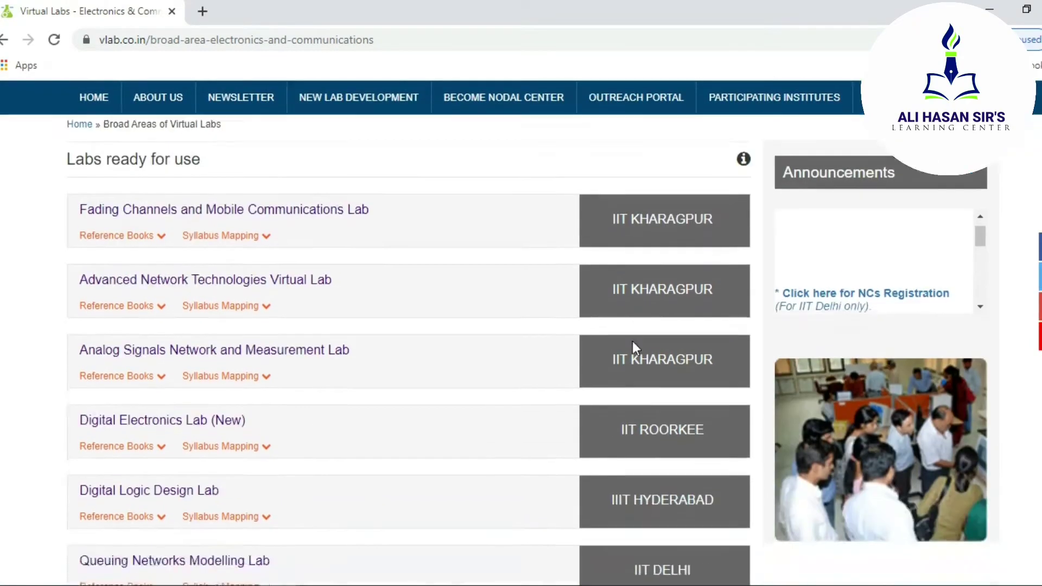
scroll(644, 441, "down", 1)
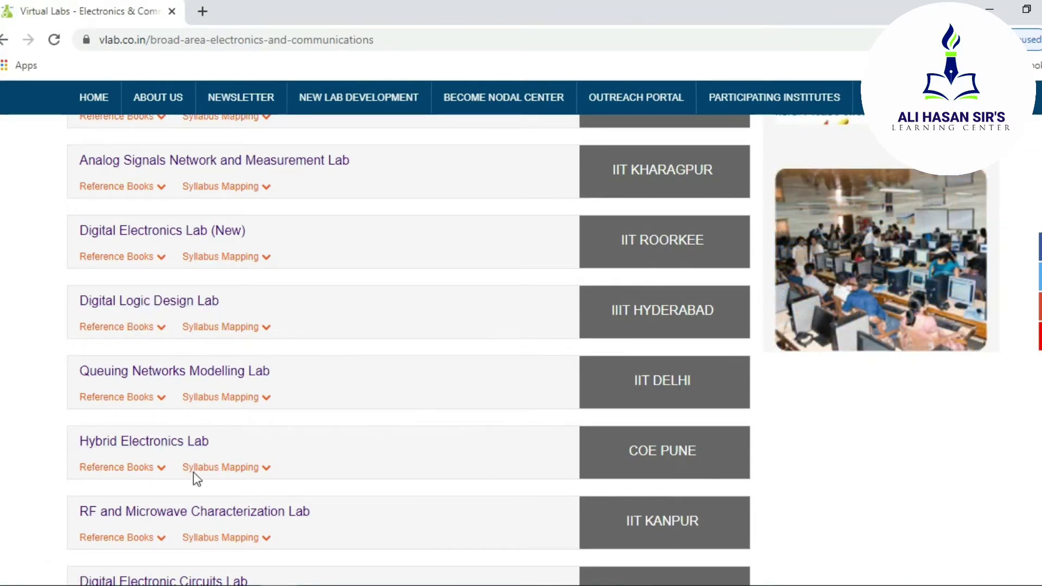
scroll(320, 388, "up", 3)
scroll(320, 388, "up", 3)
scroll(326, 393, "down", 5)
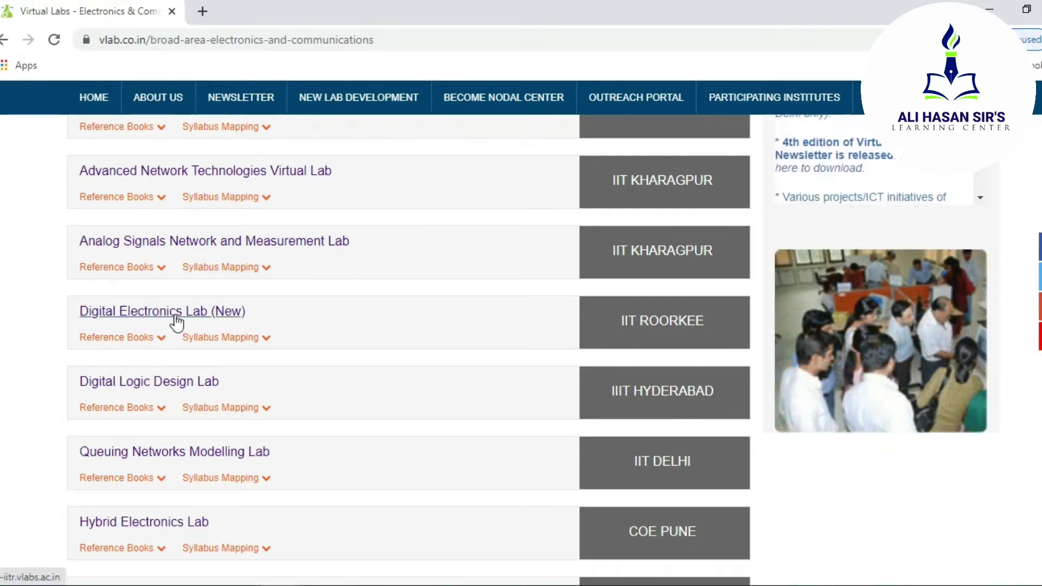
Open Digital Electronics Lab (New) and the logic-gates truth-table experiment's Theory page
left_click(138, 315)
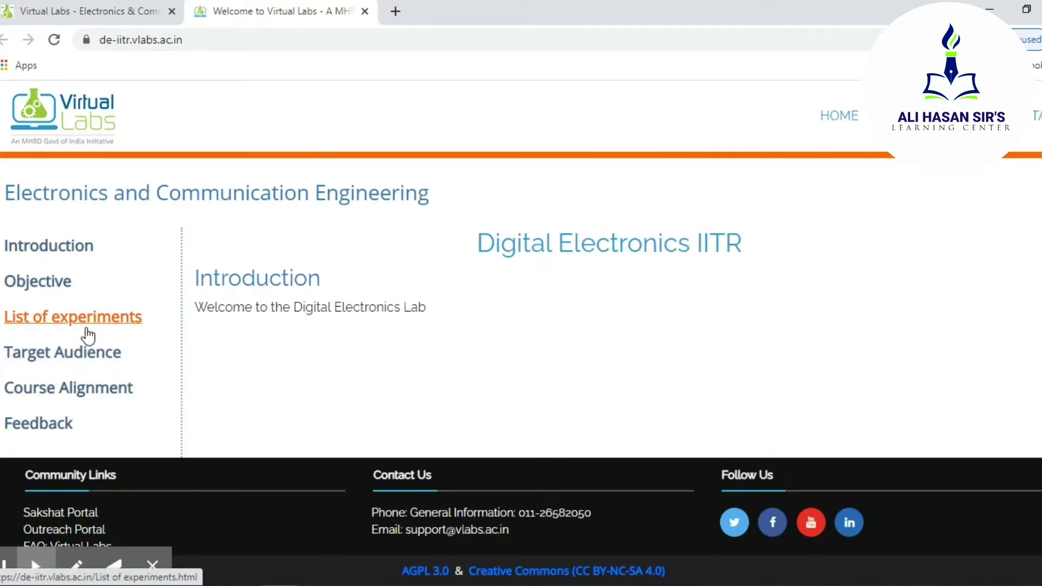
mouse_move(150, 567)
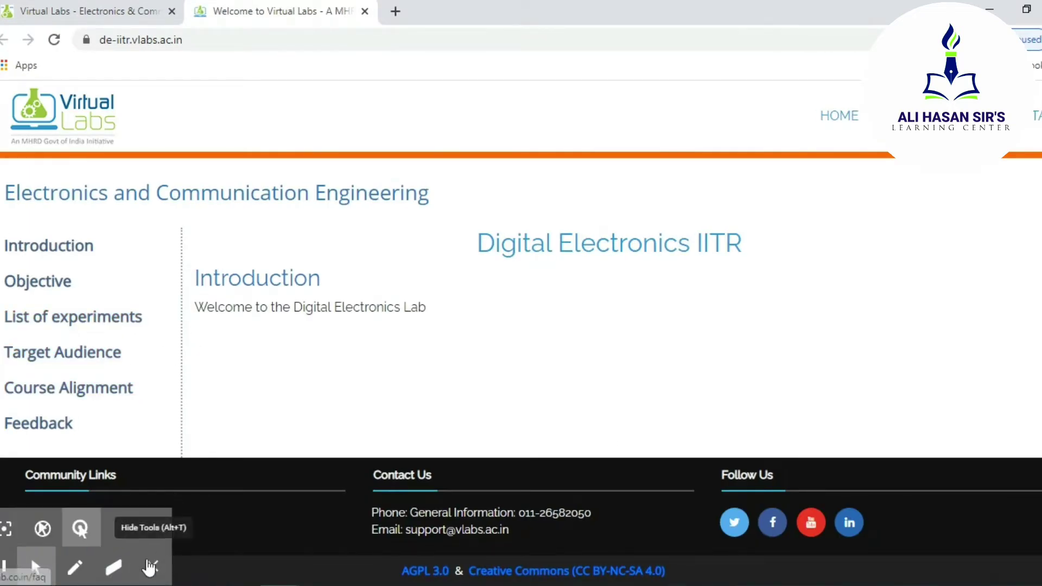
left_click(77, 322)
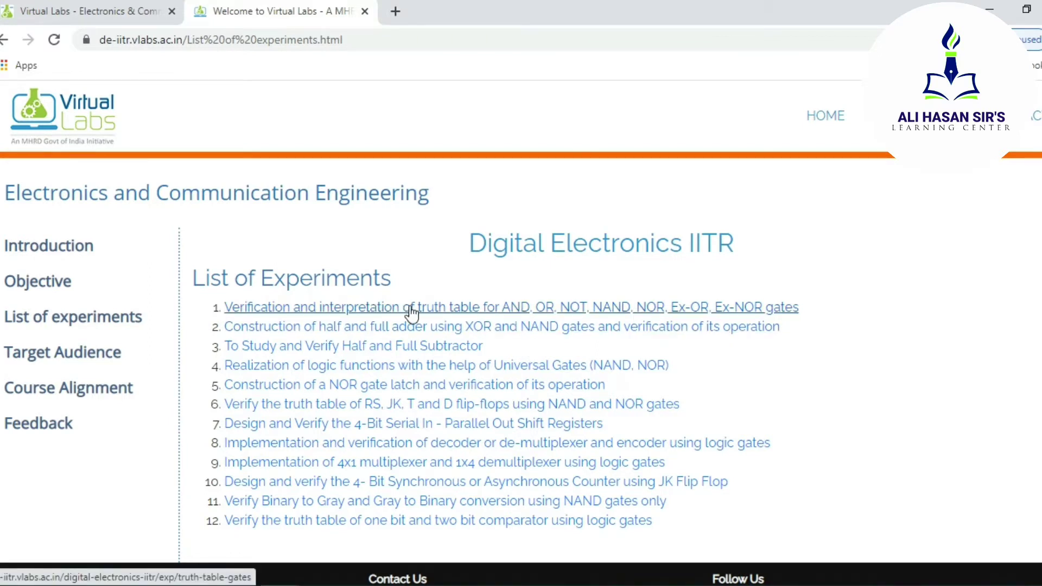
left_click(477, 310)
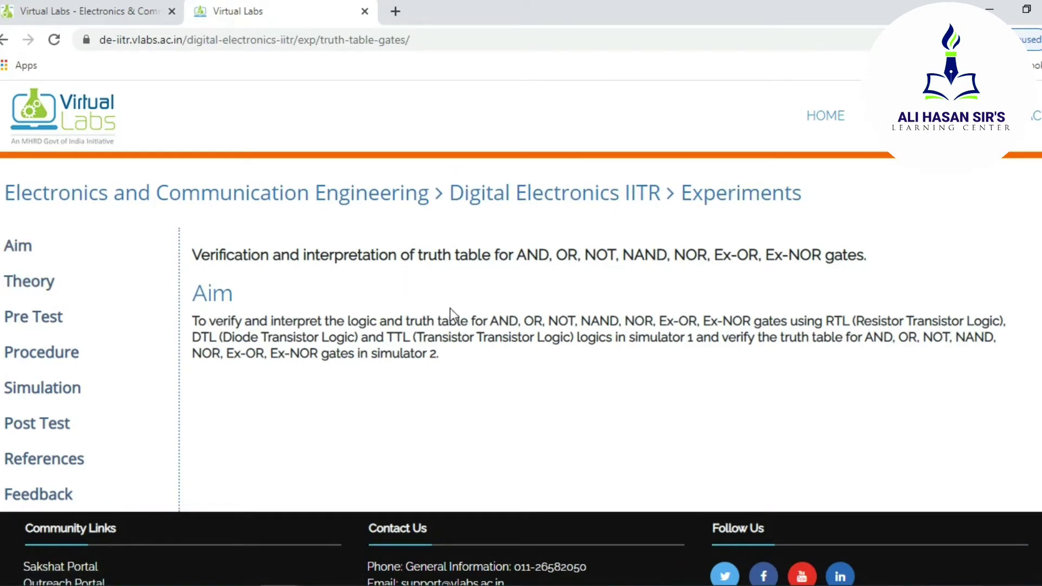
left_click(38, 283)
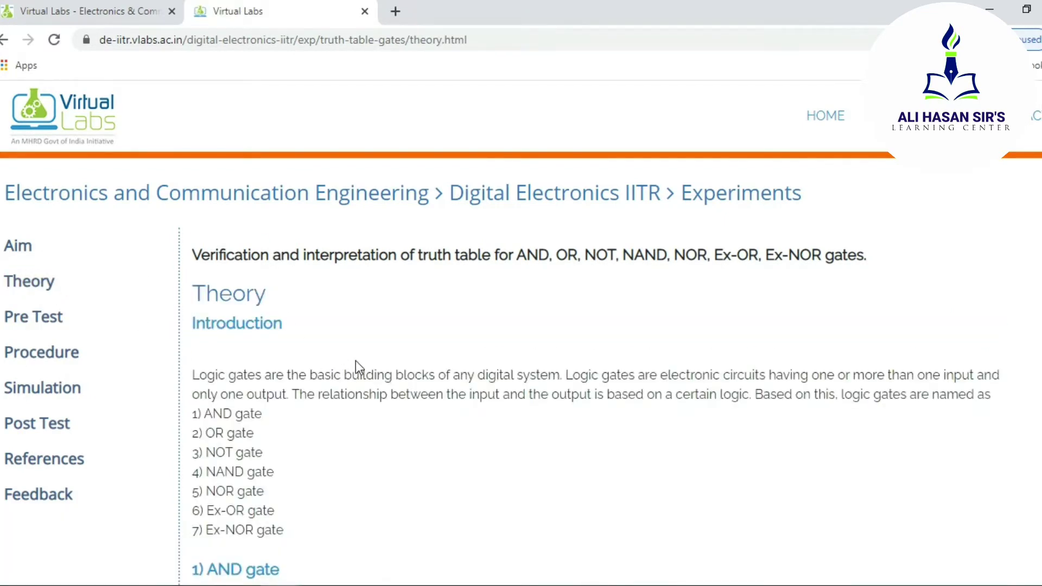
scroll(356, 360, "down", 6)
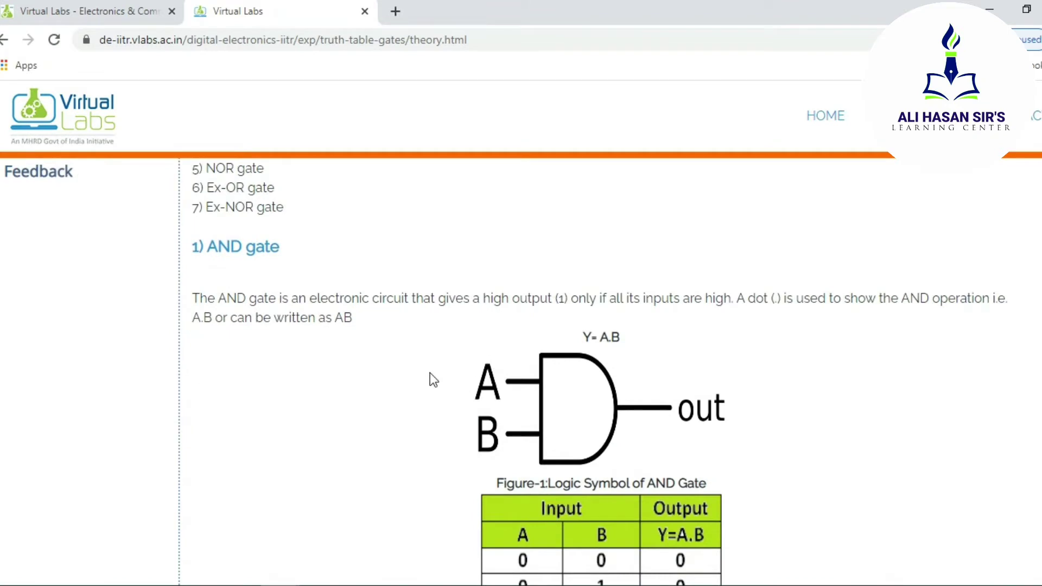
scroll(390, 357, "down", 2)
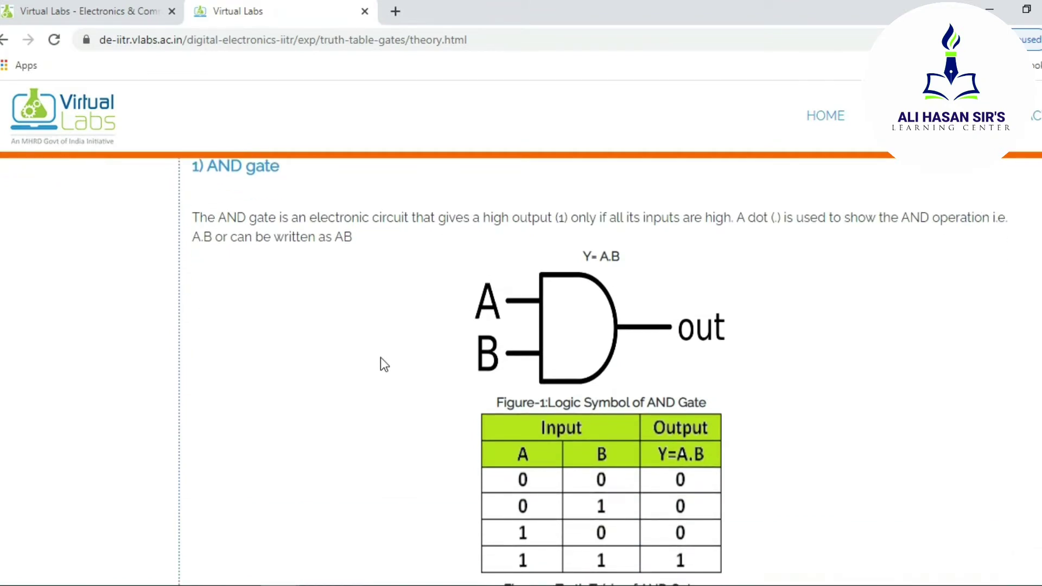
scroll(379, 359, "down", 4)
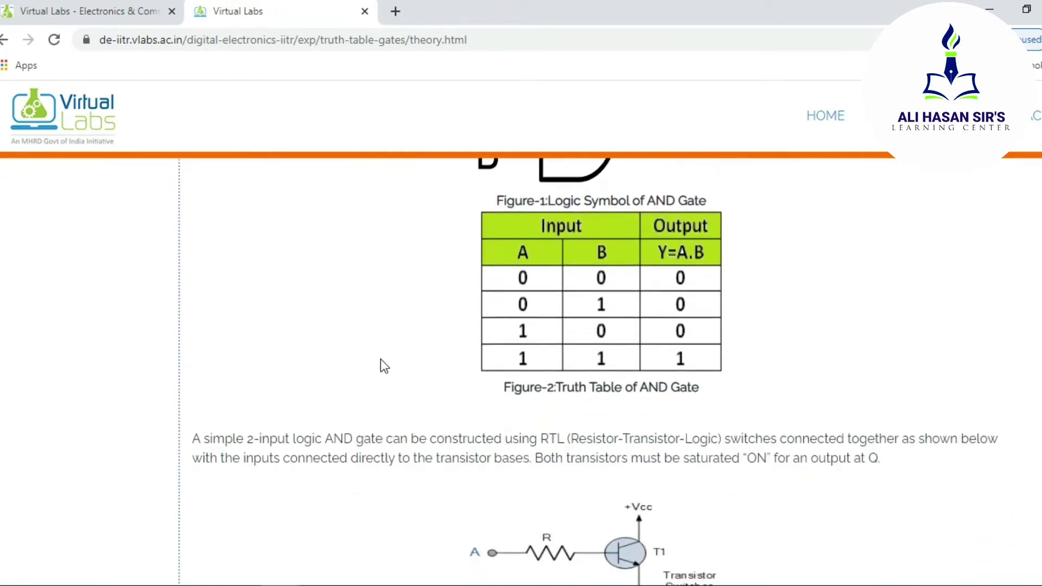
scroll(380, 359, "down", 14)
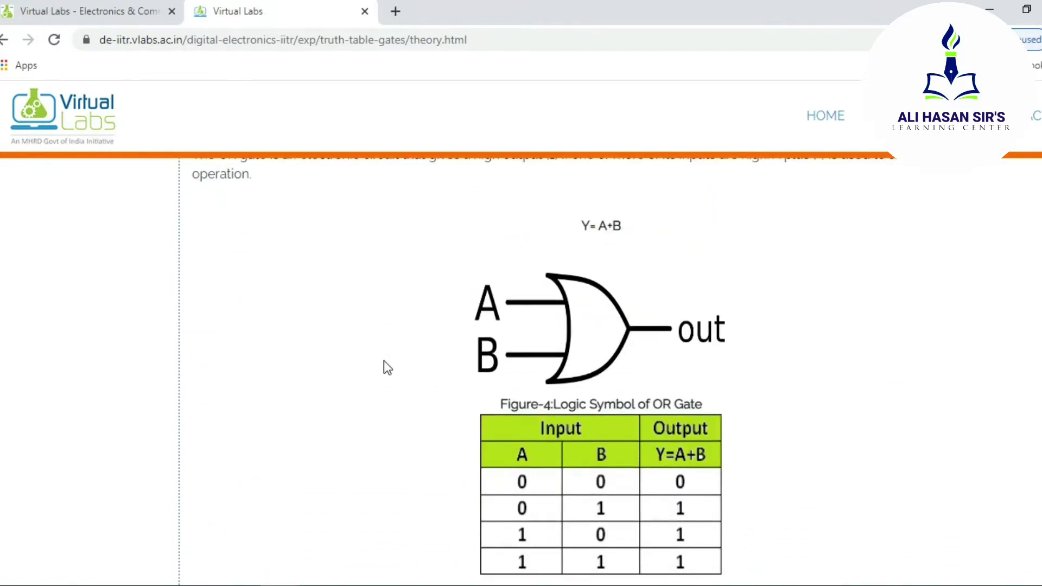
scroll(383, 360, "down", 4)
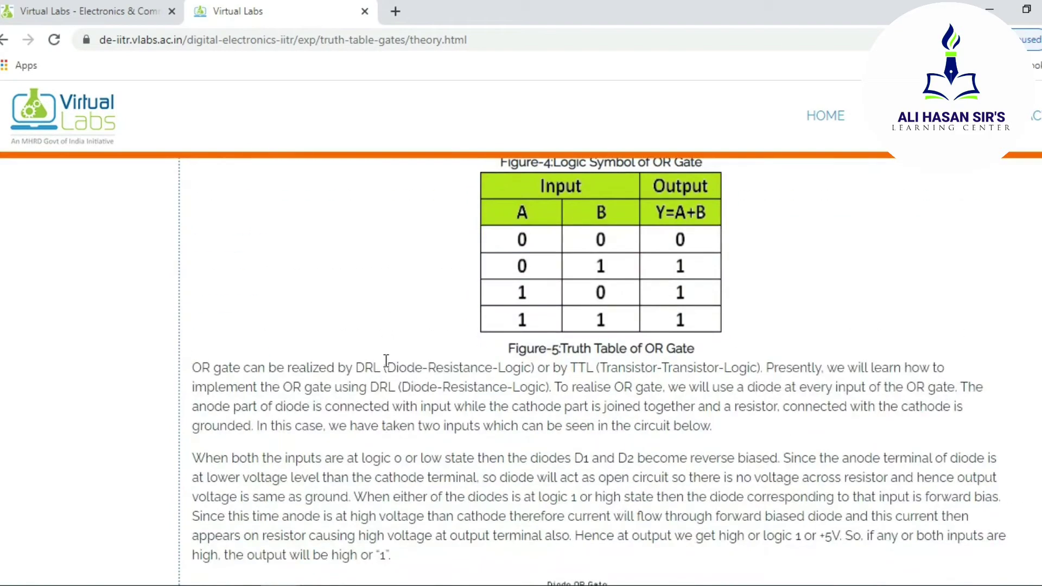
scroll(386, 370, "down", 5)
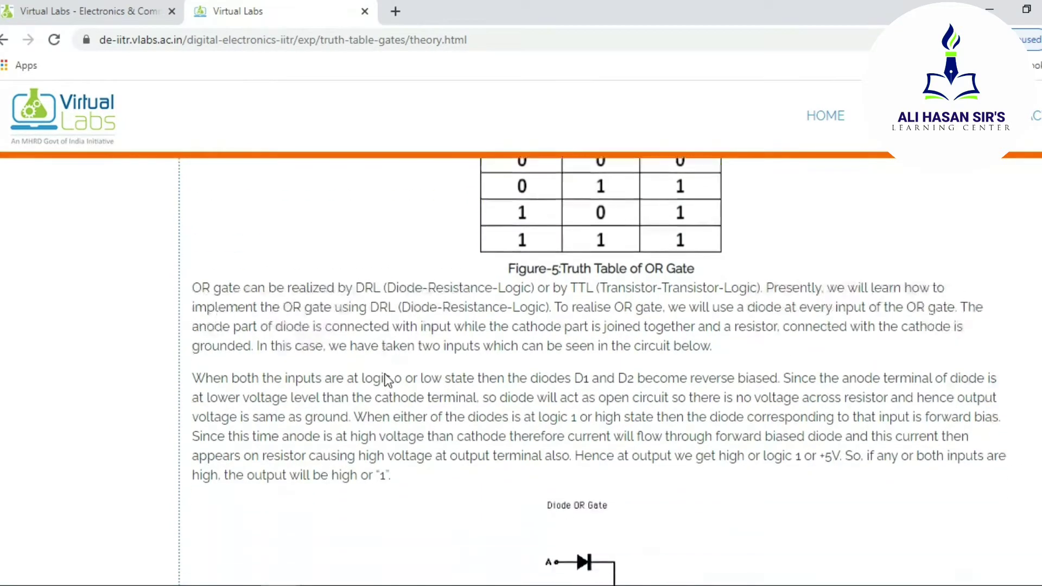
scroll(384, 372, "up", 1)
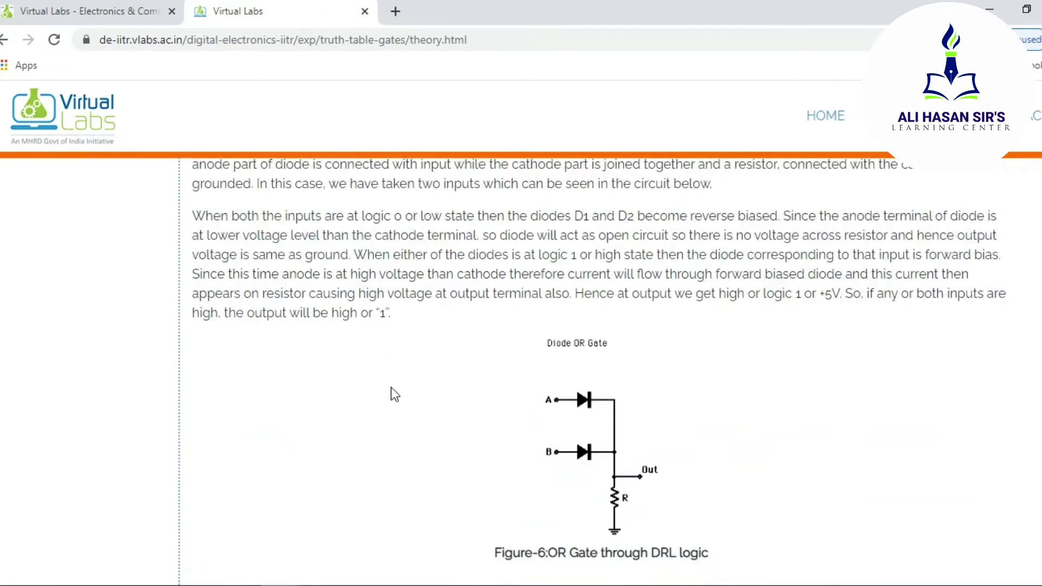
scroll(394, 394, "down", 3)
scroll(392, 389, "down", 14)
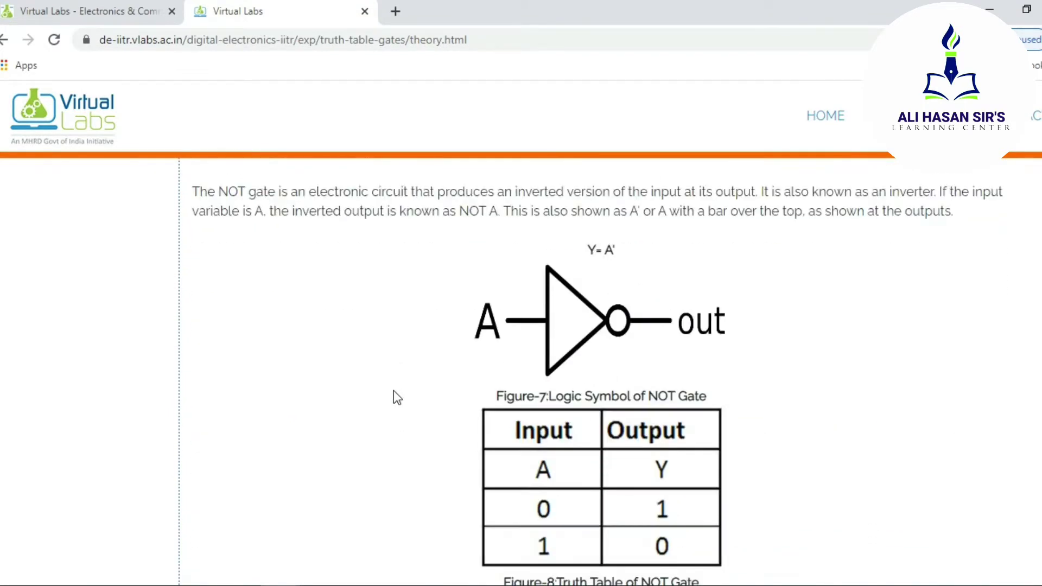
scroll(395, 389, "down", 13)
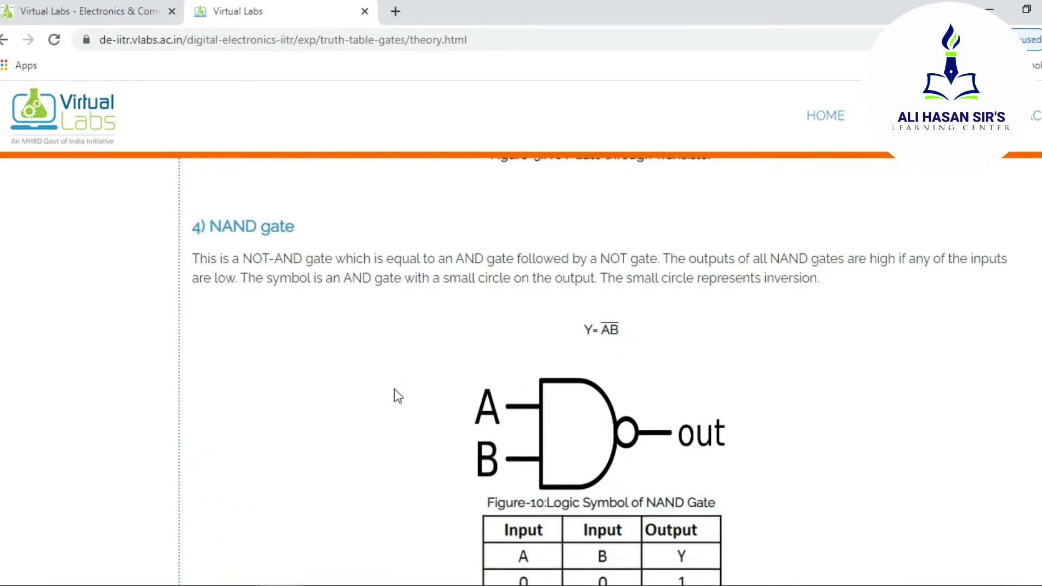
scroll(423, 395, "down", 4)
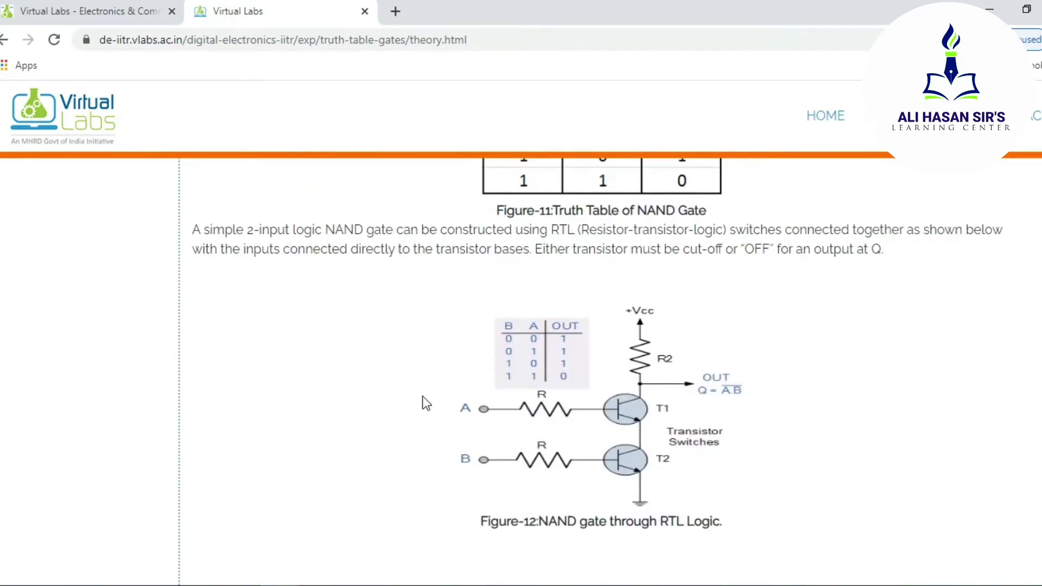
scroll(426, 403, "down", 8)
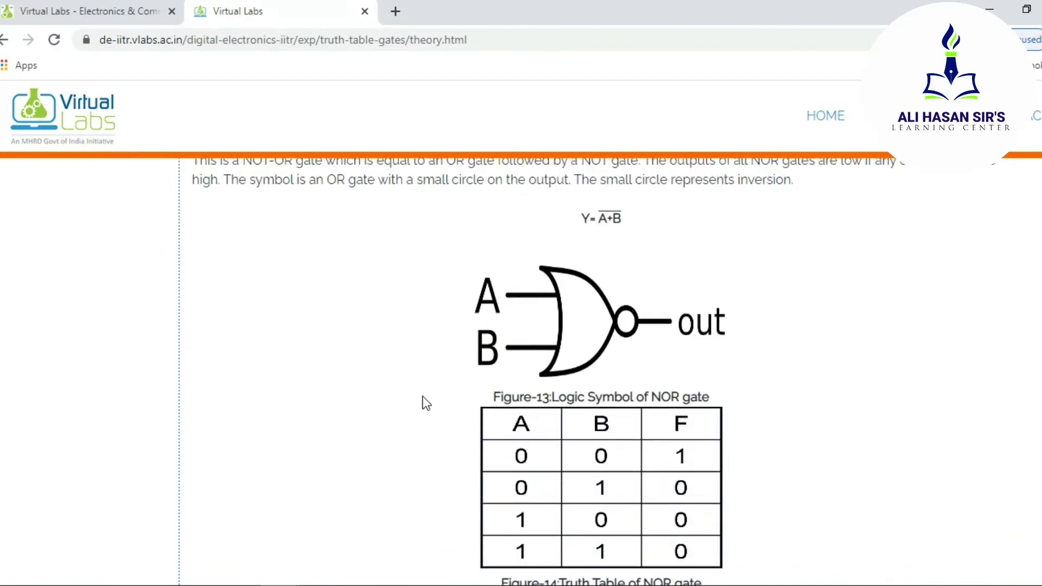
scroll(427, 402, "down", 7)
scroll(426, 402, "up", 15)
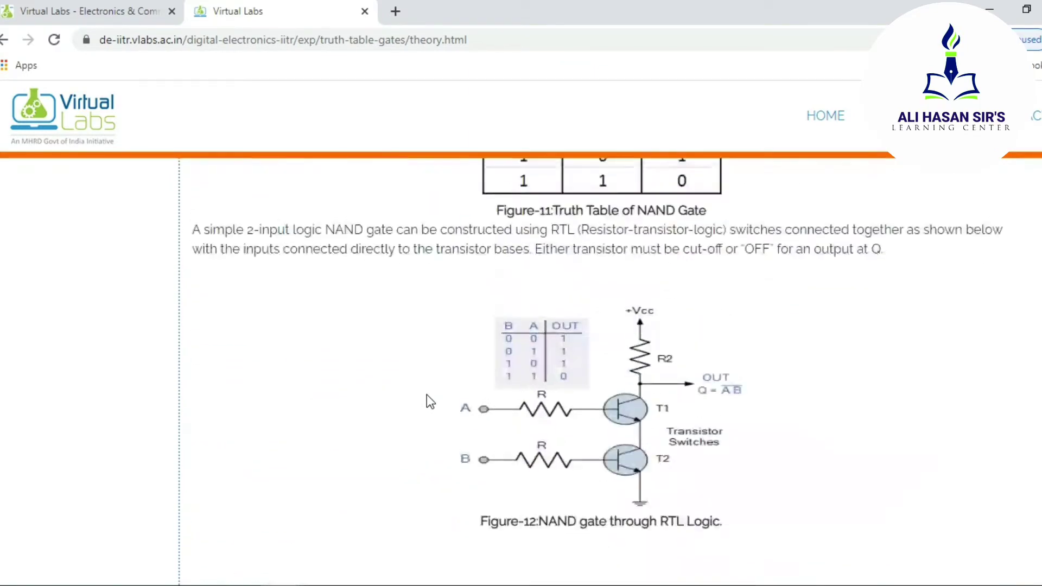
scroll(426, 399, "up", 20)
scroll(399, 403, "down", 4)
scroll(434, 409, "up", 5)
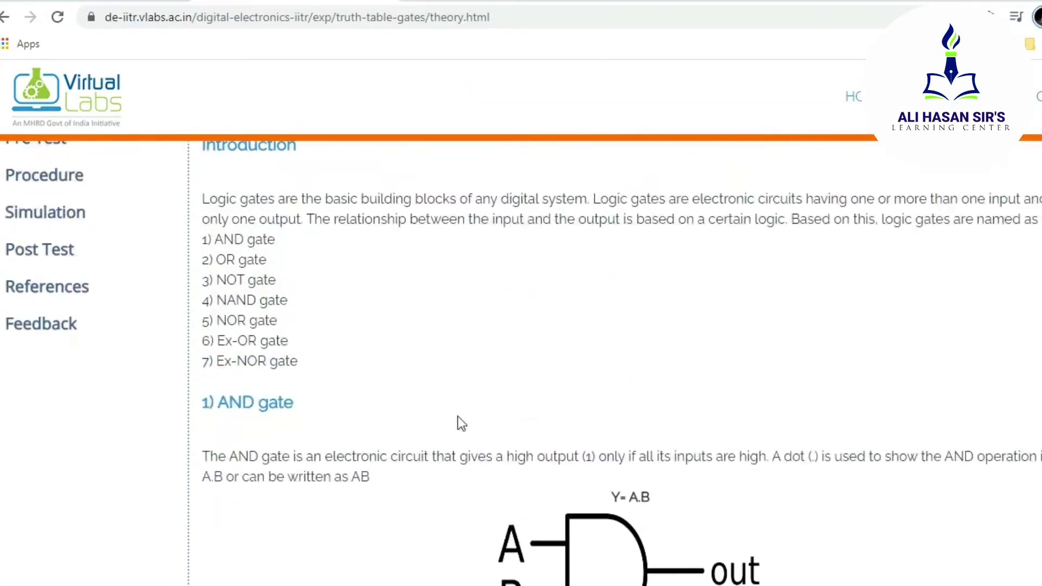
scroll(458, 415, "up", 3)
scroll(457, 415, "down", 12)
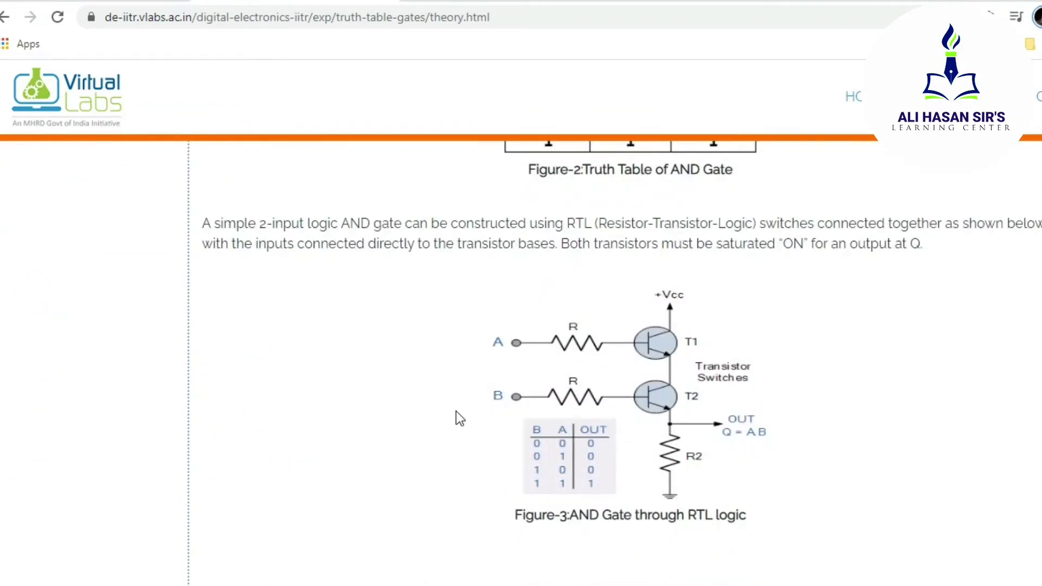
scroll(456, 411, "up", 14)
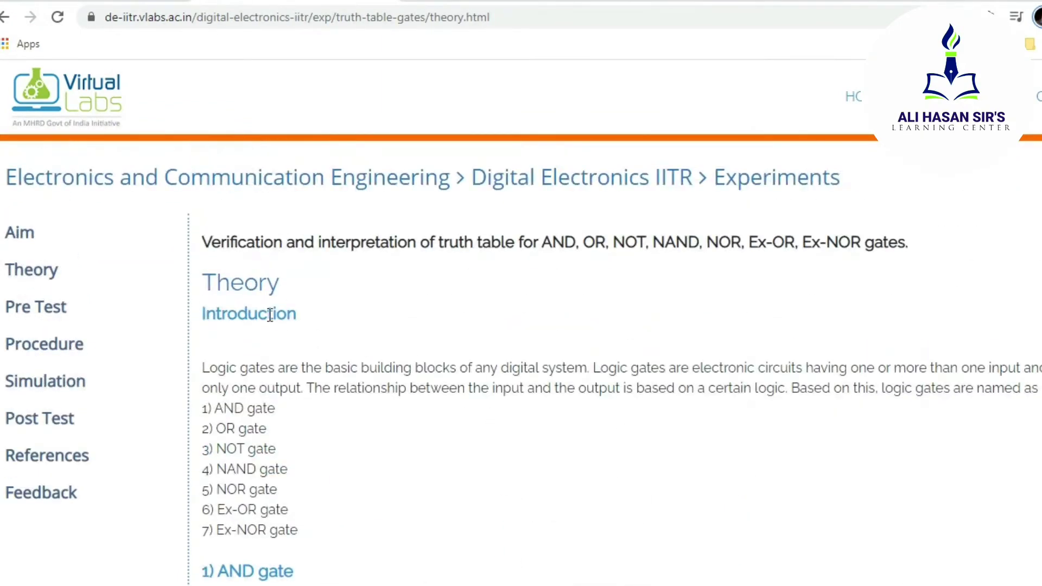
Open the Pre Test quiz and answer the first question with 'Logic gates'
left_click(42, 309)
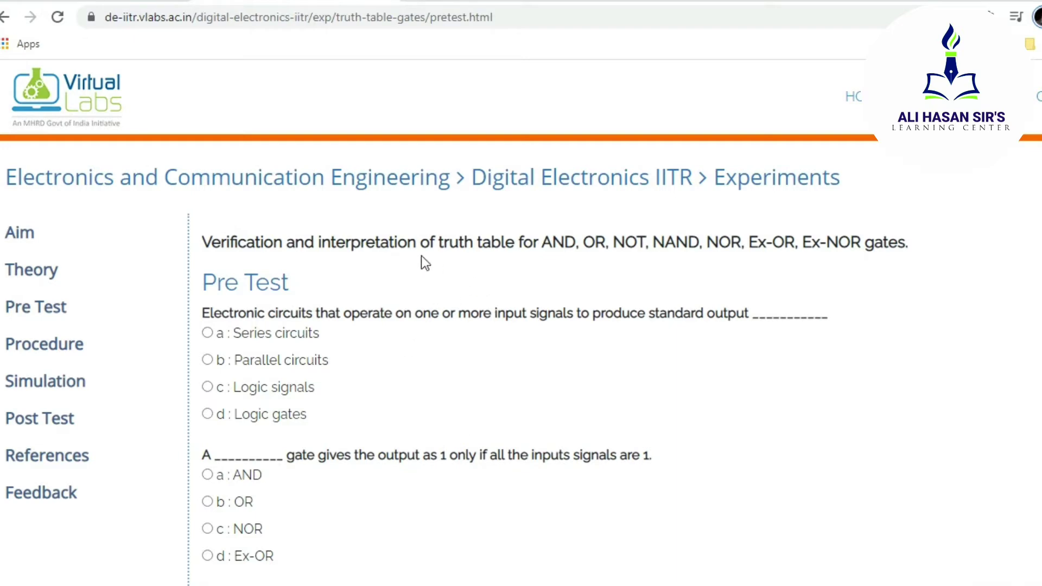
scroll(477, 363, "down", 10)
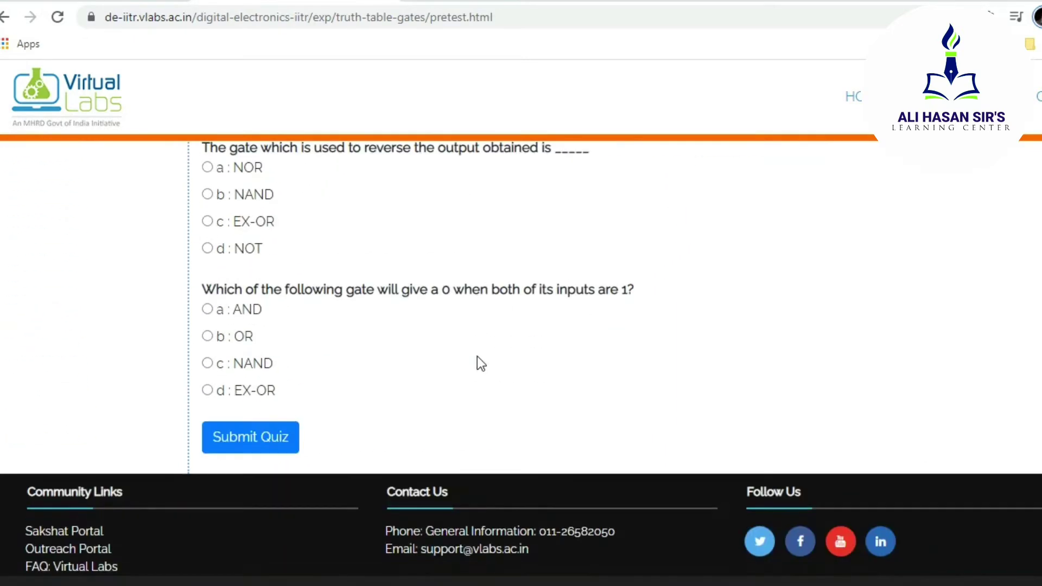
scroll(477, 356, "up", 4)
scroll(477, 356, "up", 4)
scroll(564, 369, "up", 2)
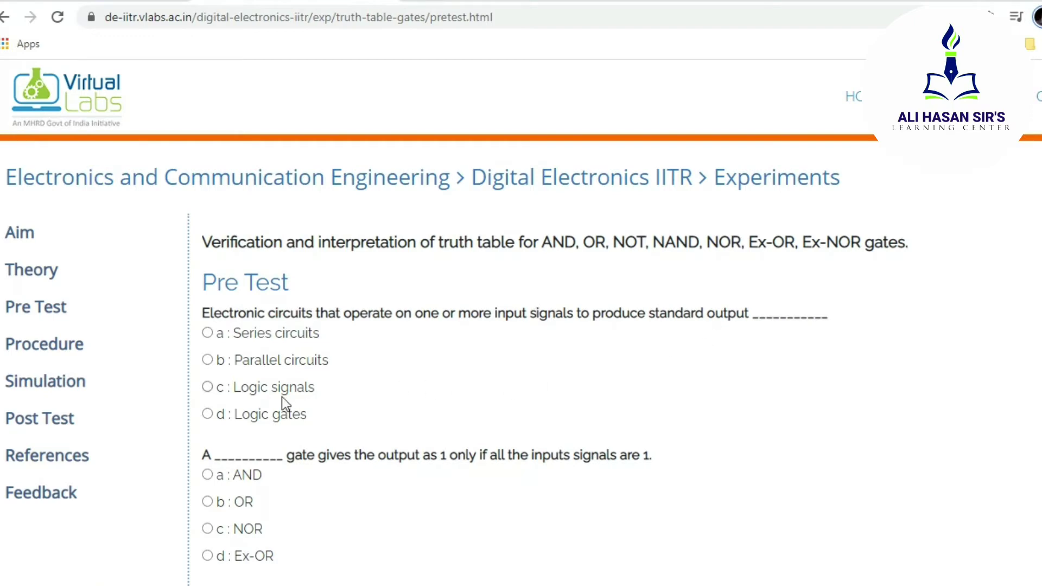
left_click(207, 413)
Answer the remaining four questions with AND, A+B, NOT and NAND
scroll(464, 373, "down", 5)
scroll(464, 373, "up", 3)
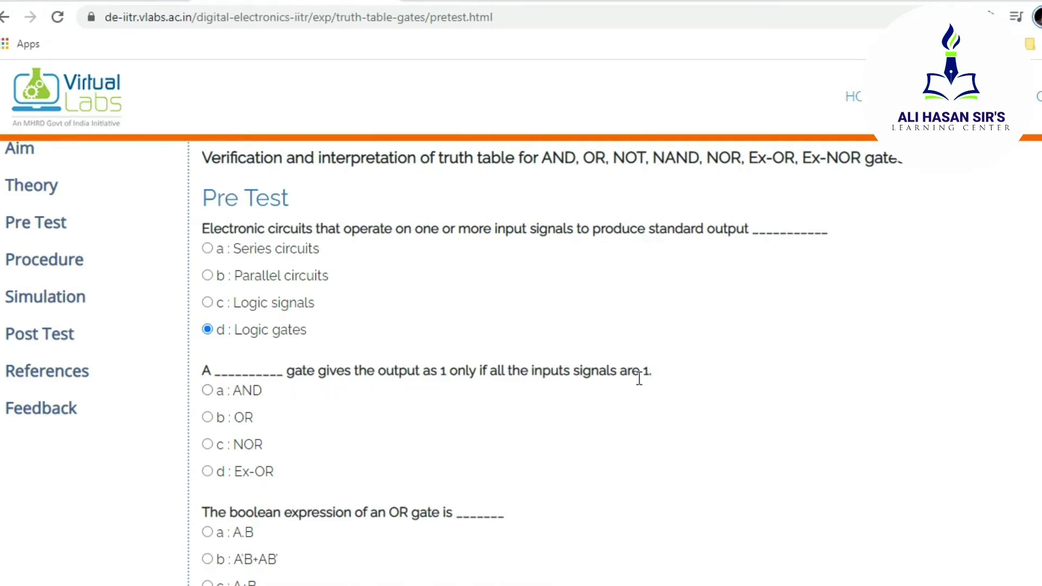
left_click(207, 391)
scroll(440, 406, "down", 2)
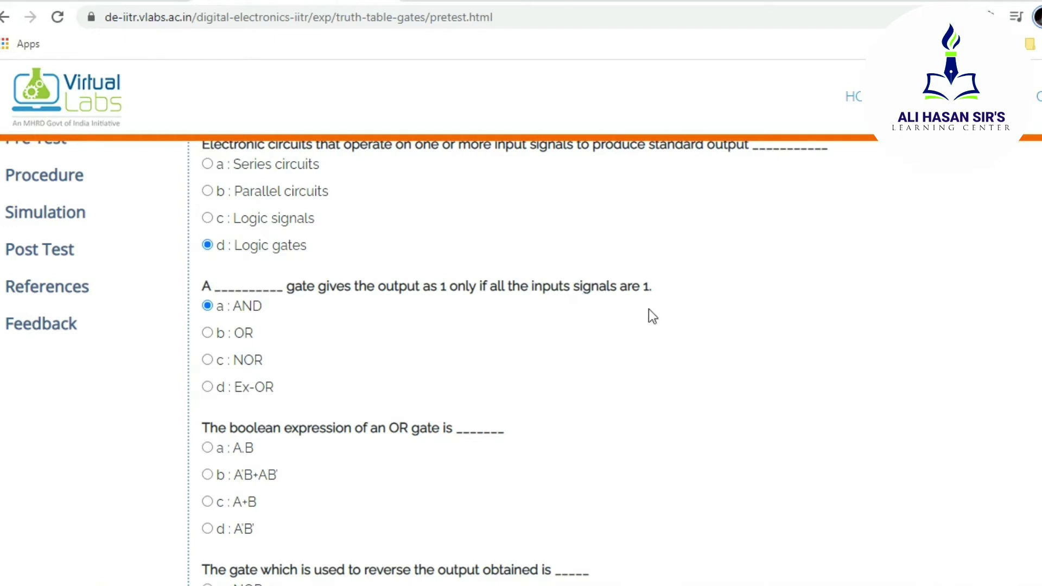
scroll(425, 368, "down", 2)
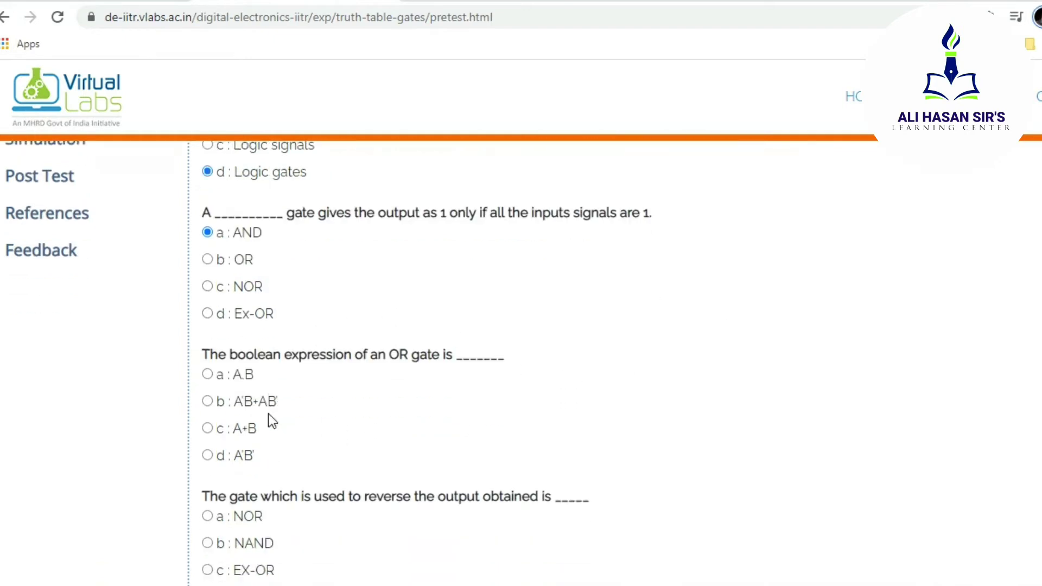
left_click(207, 417)
scroll(393, 380, "down", 6)
scroll(375, 385, "up", 4)
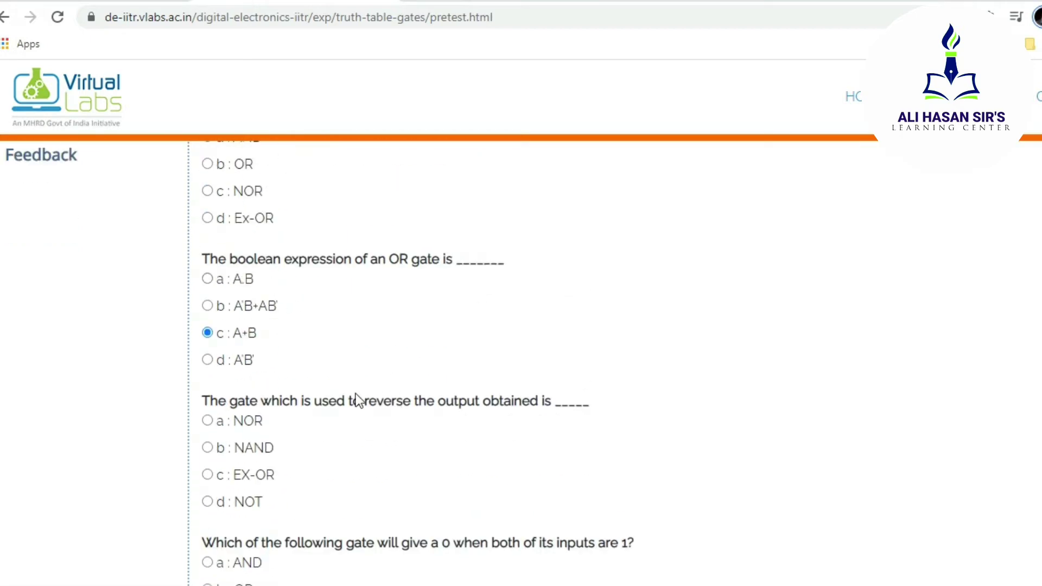
left_click(207, 501)
scroll(380, 420, "down", 4)
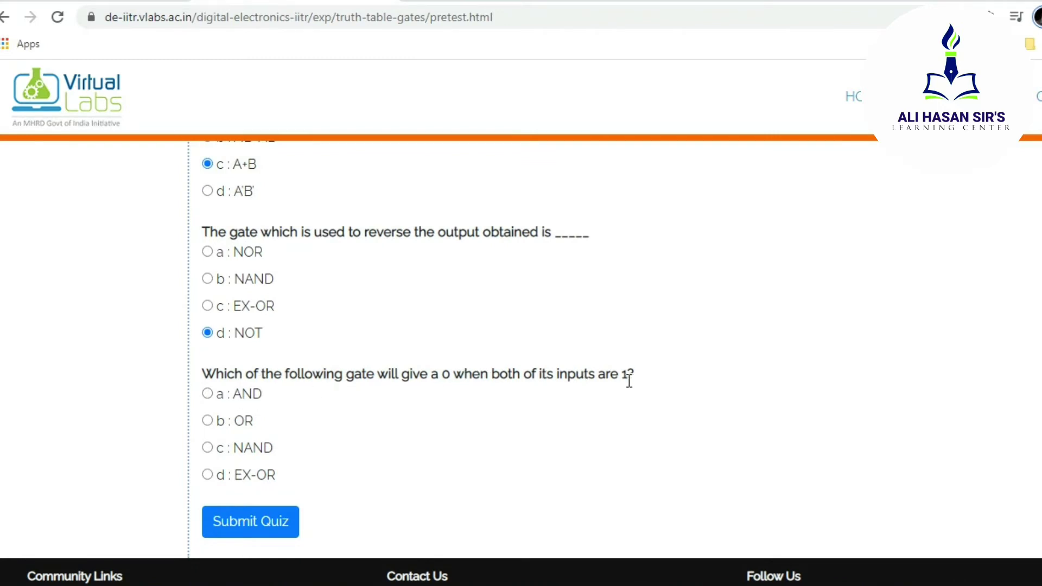
left_click(208, 448)
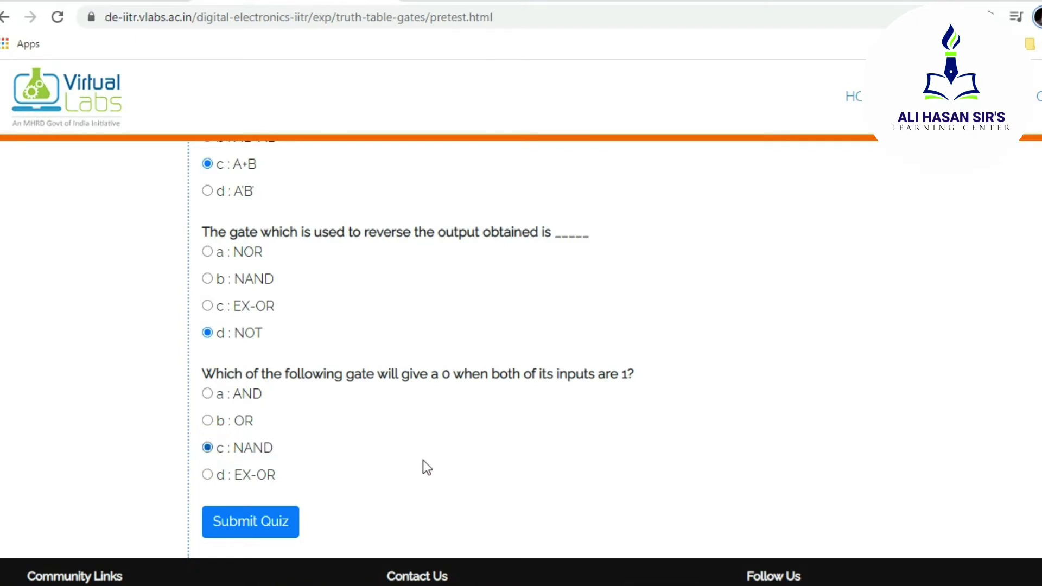
Submit the quiz and check the 5 out of 5 score
left_click(251, 522)
scroll(242, 473, "down", 2)
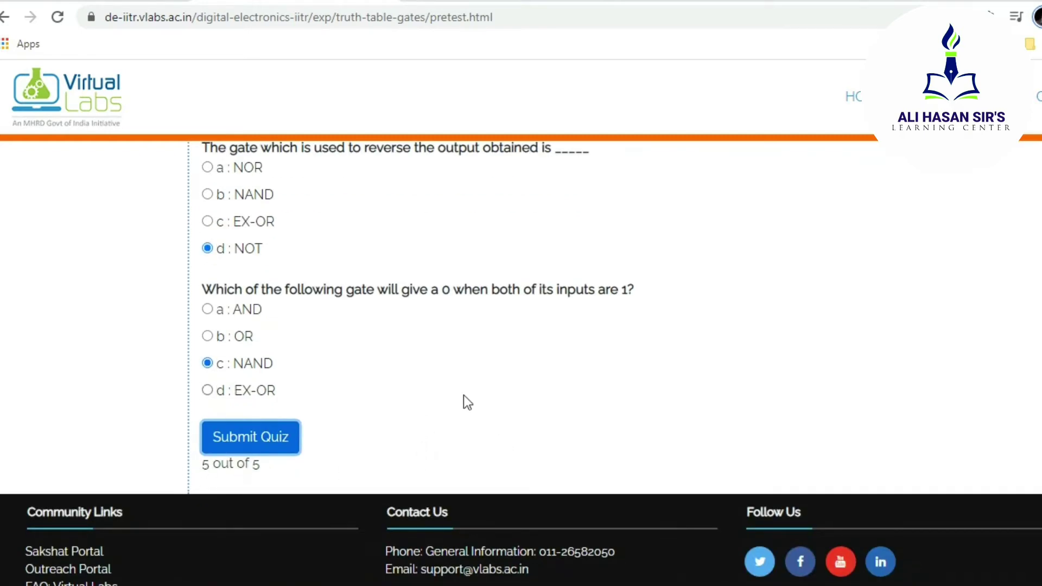
scroll(464, 394, "up", 12)
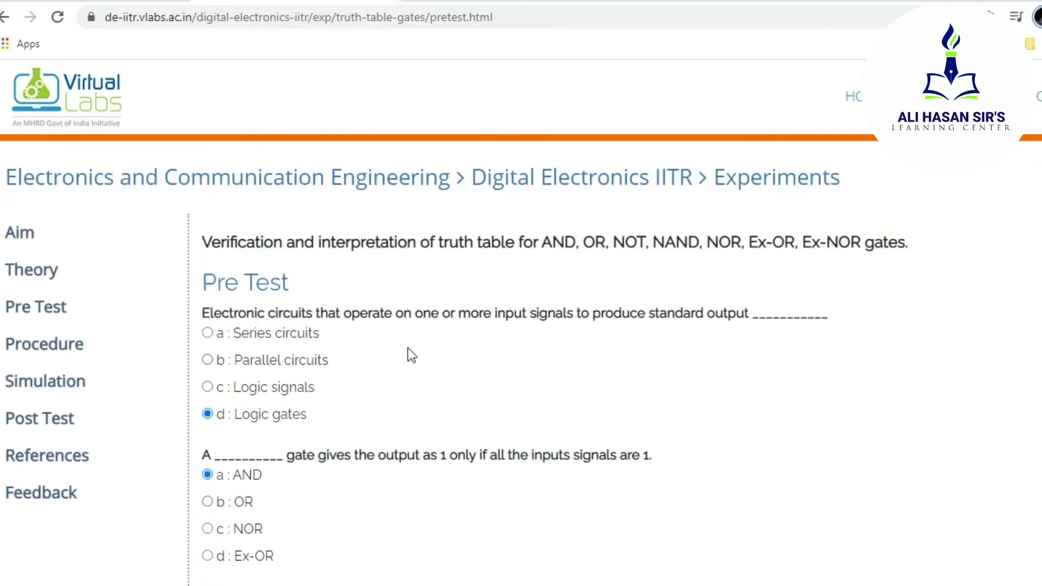
left_click(50, 353)
Read the four AND gate procedure steps, from the +5V supply to repeating all input states
scroll(400, 331, "down", 1)
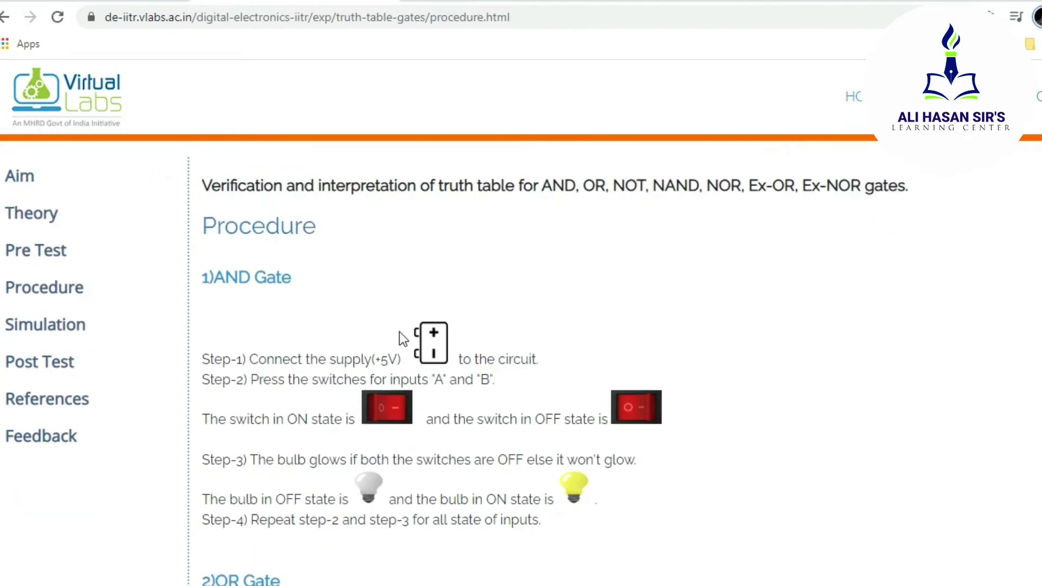
scroll(402, 337, "up", 1)
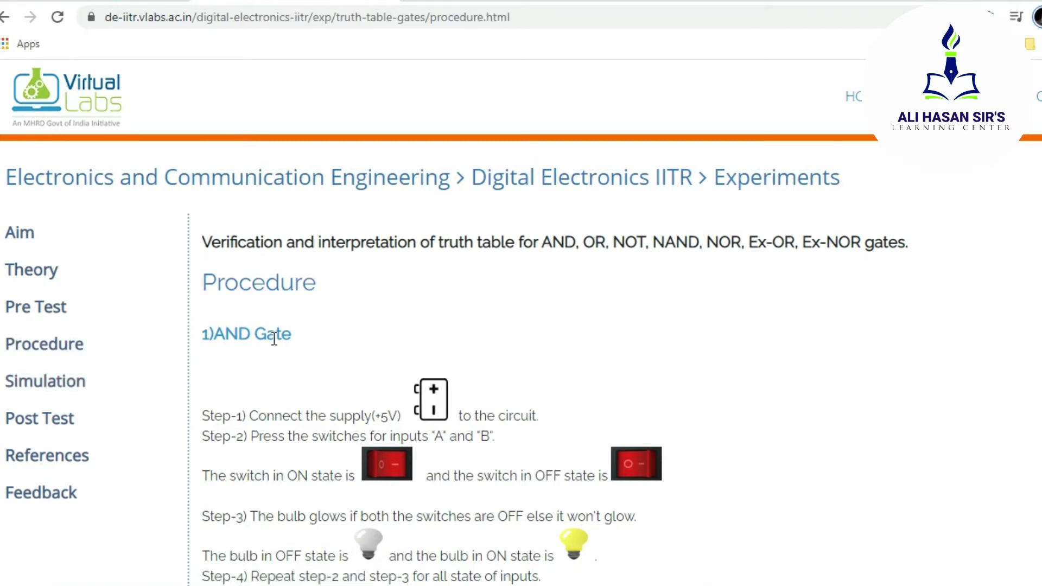
scroll(453, 339, "down", 2)
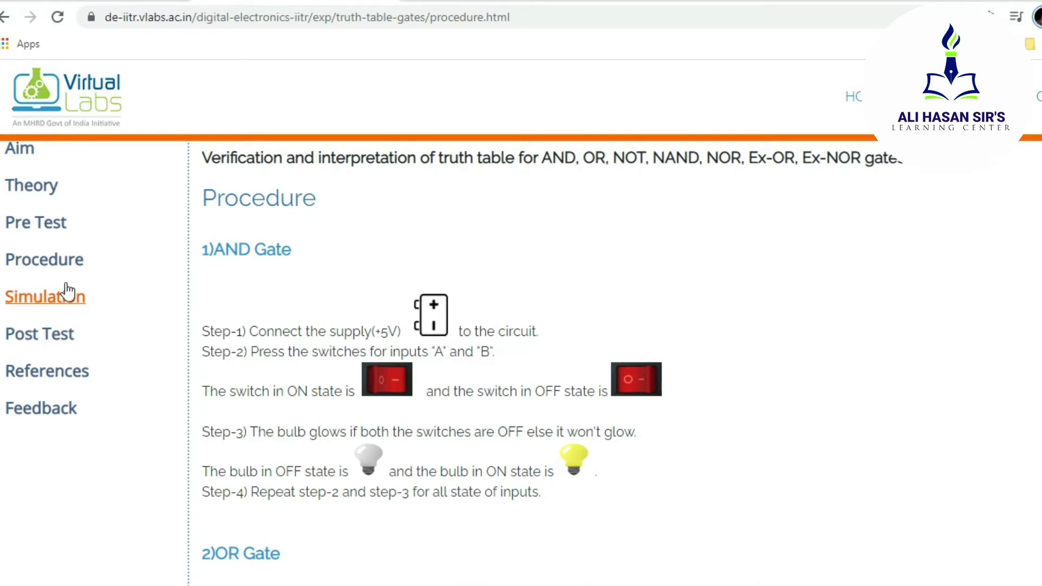
Open the Simulation page and launch the AND gate RTL simulator
left_click(42, 307)
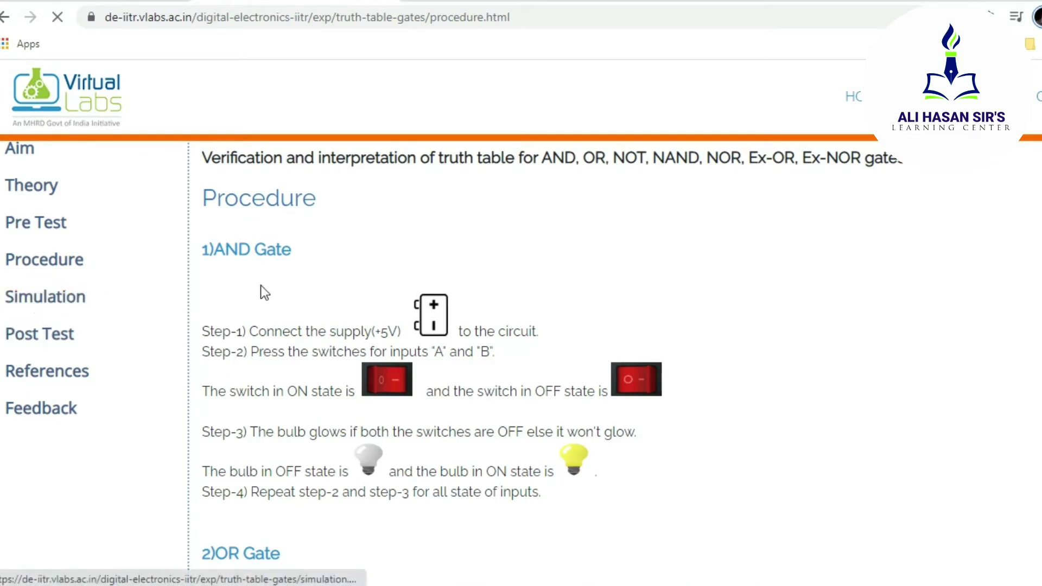
scroll(546, 305, "down", 3)
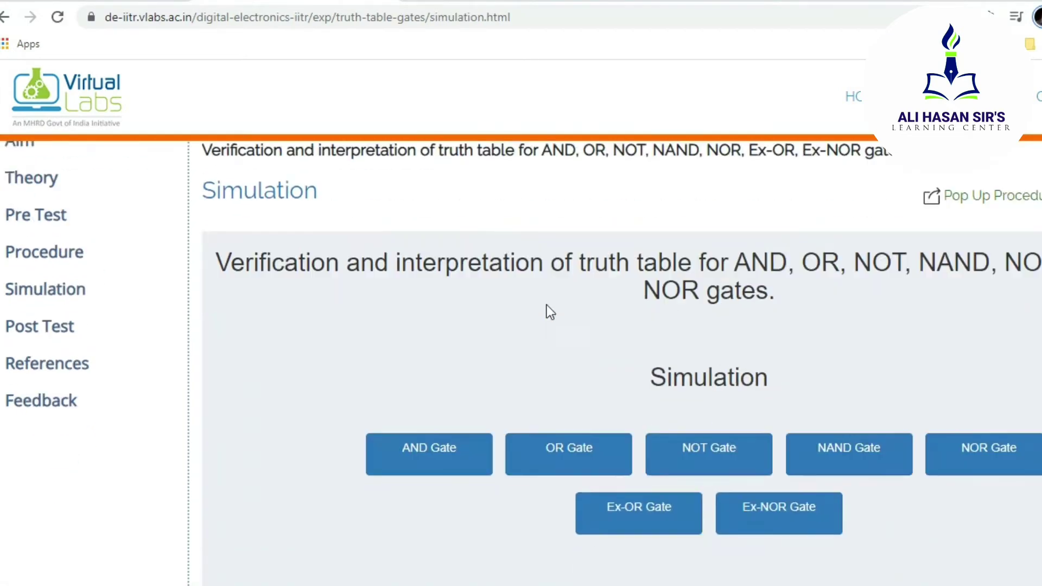
scroll(545, 315, "up", 3)
scroll(544, 319, "down", 2)
scroll(544, 319, "down", 1)
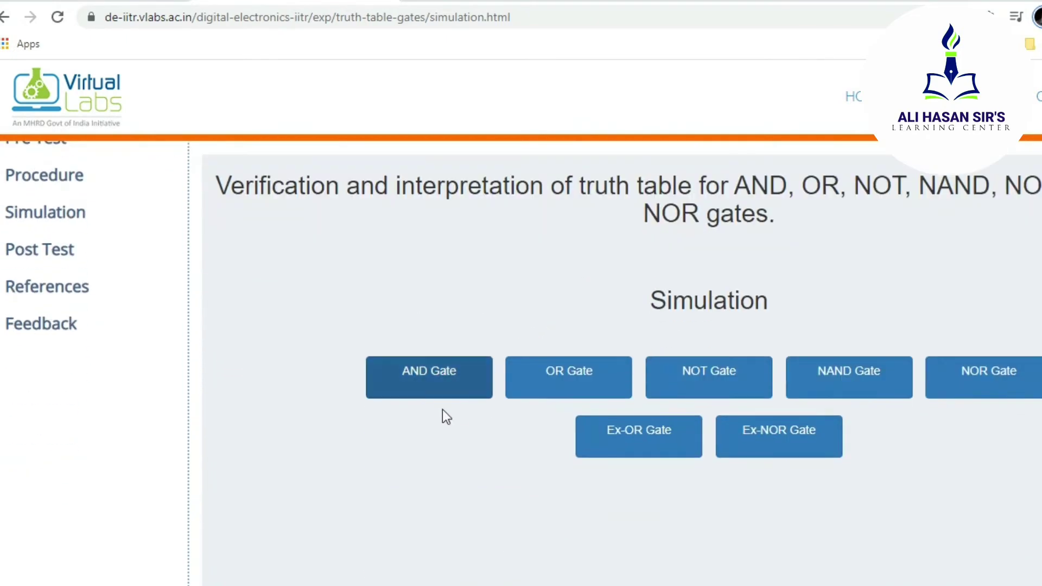
left_click(423, 389)
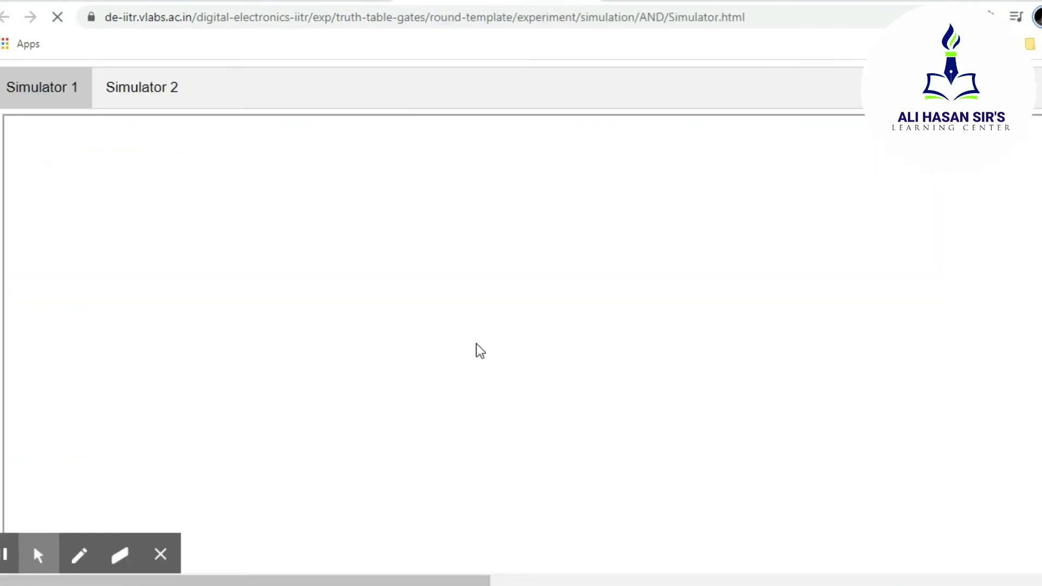
scroll(426, 328, "down", 3)
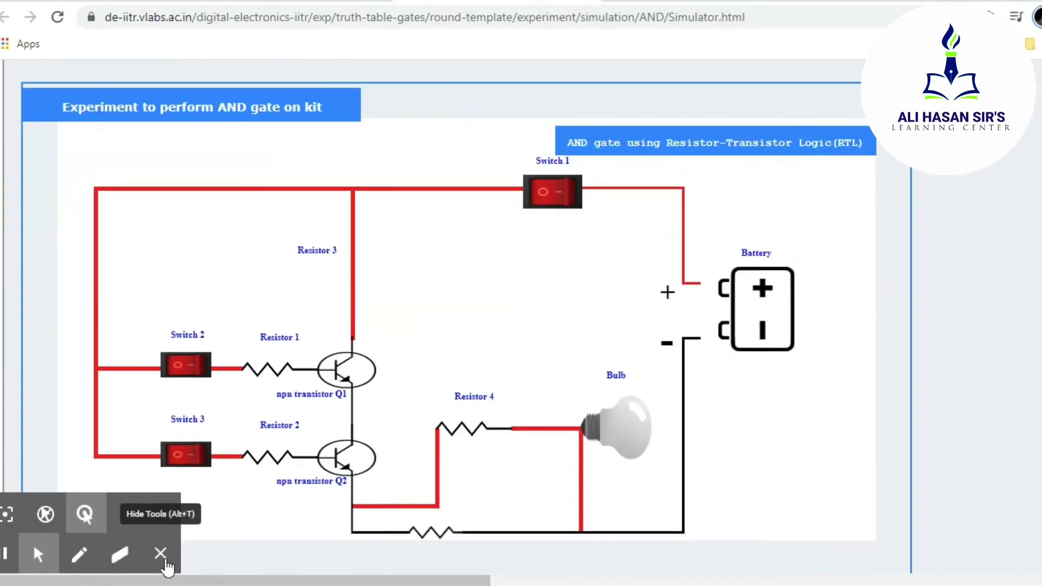
Hide the drawing overlay, connect the battery and turn Switch 1 on
left_click(161, 554)
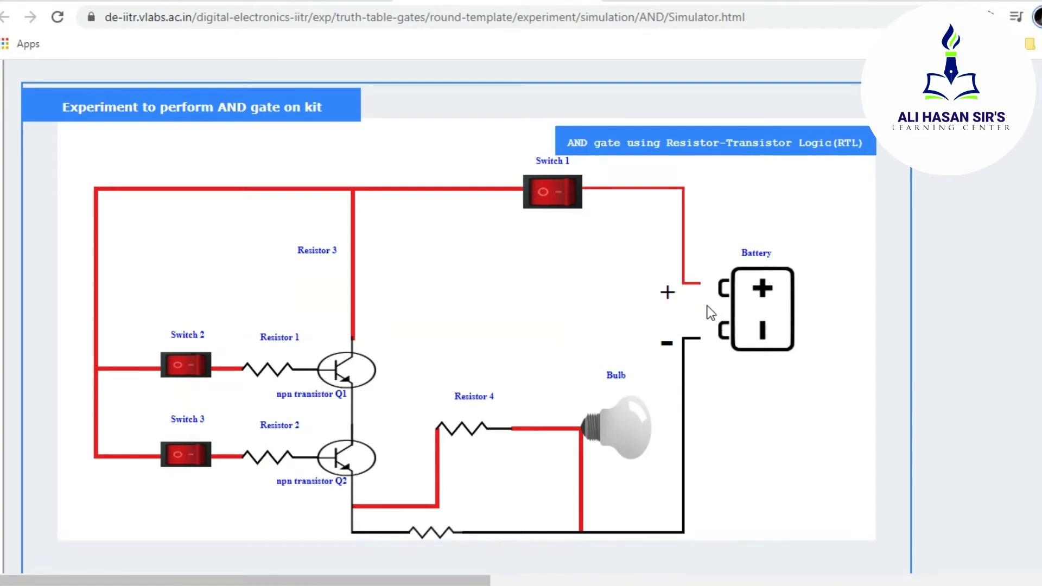
left_click(744, 315)
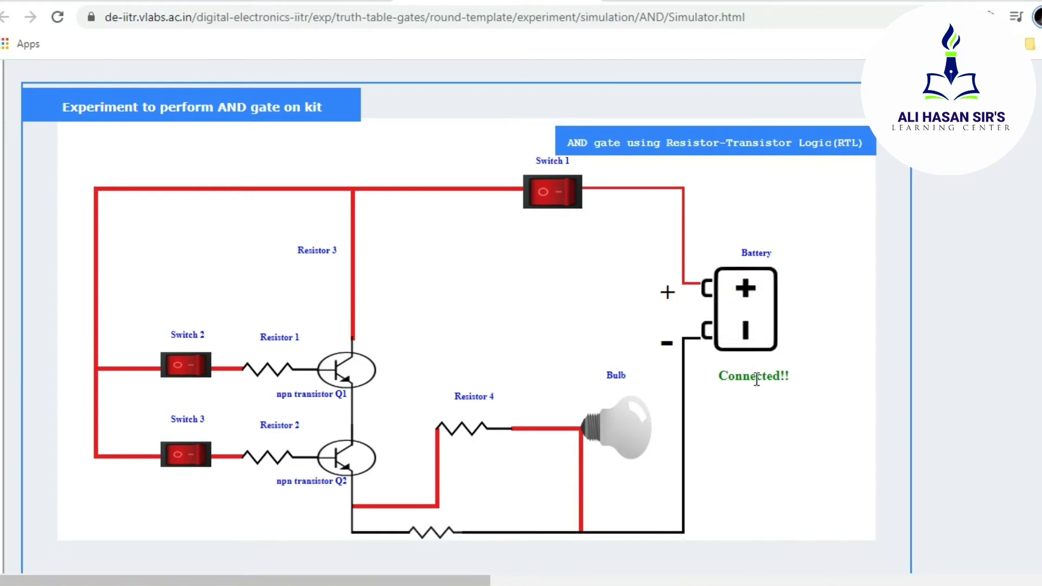
left_click(566, 195)
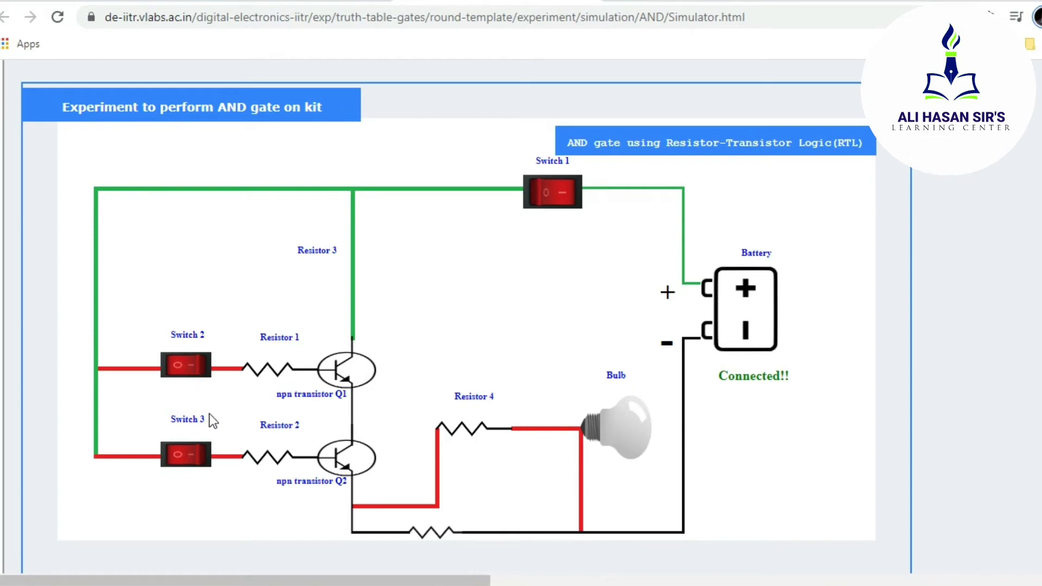
Turn on Switches 2 and 3 to light the bulb, then toggle Switch 2 off and on
left_click(199, 365)
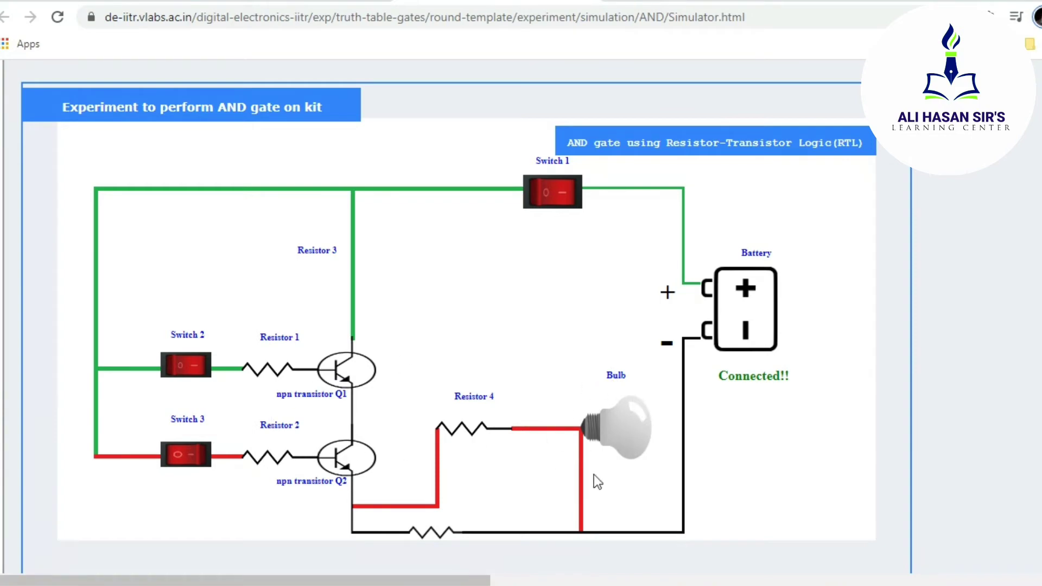
left_click(196, 454)
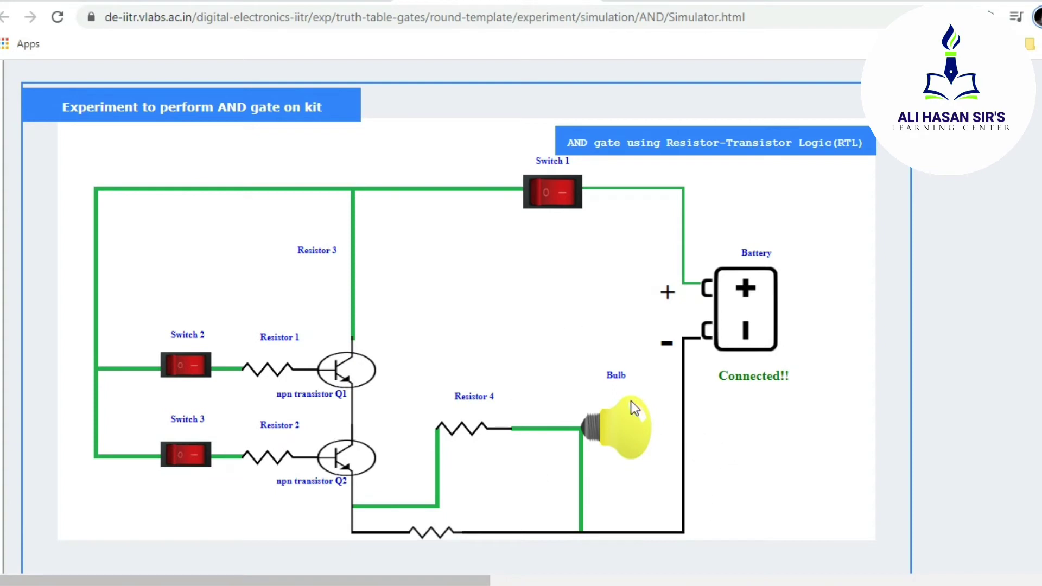
scroll(631, 400, "down", 2)
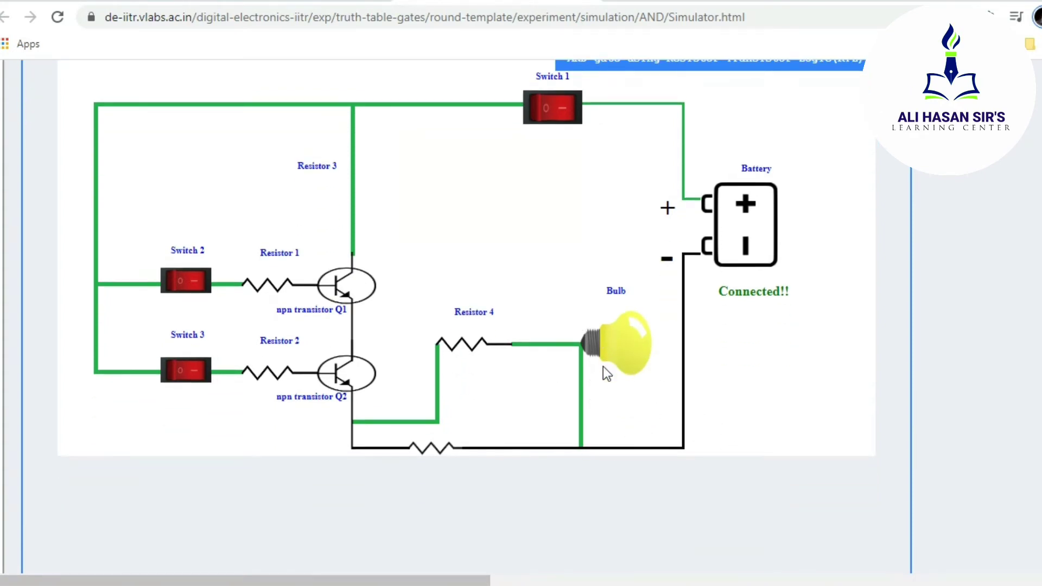
scroll(603, 366, "up", 2)
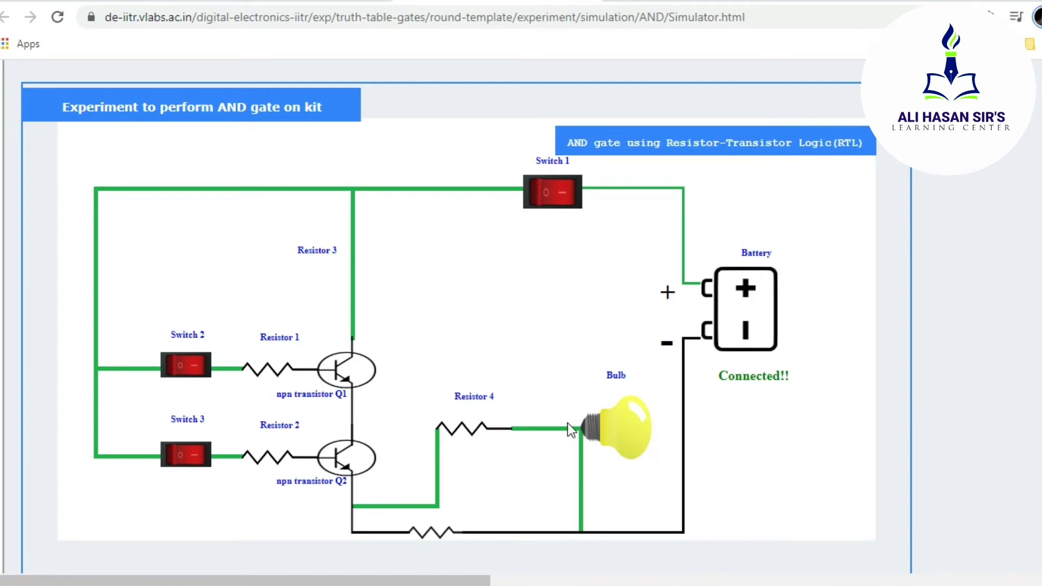
left_click(172, 371)
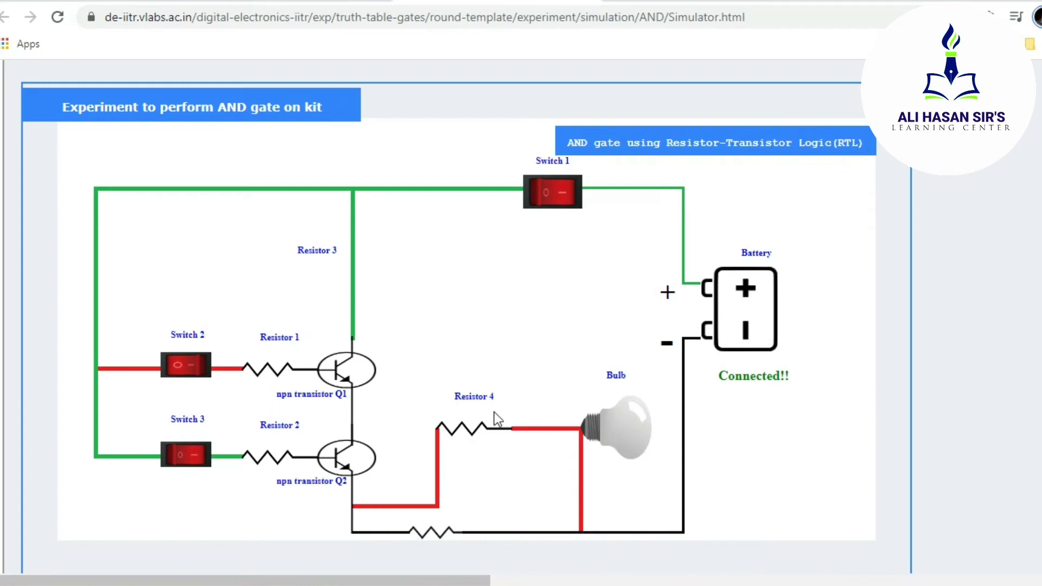
left_click(198, 368)
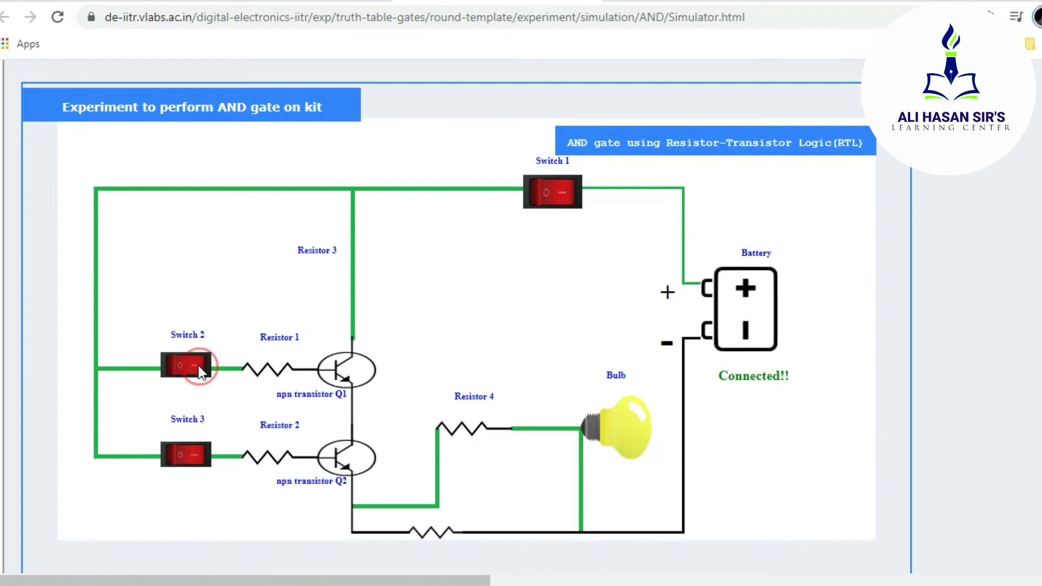